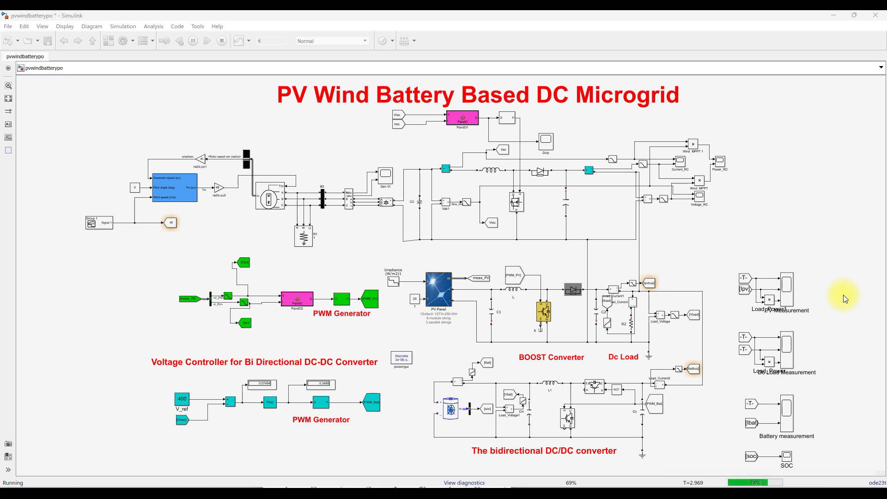
# Tick the wind turbine, PV panel and battery blocks with the on-screen pen, clearing the marks when done
pyautogui.press('F9')
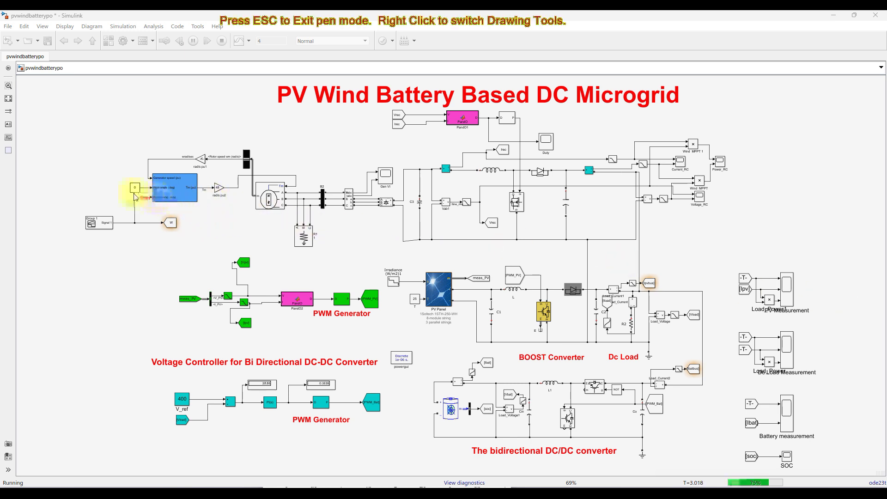
pyautogui.moveTo(160, 211)
pyautogui.mouseDown()
pyautogui.moveTo(180, 217)
pyautogui.moveTo(307, 168)
pyautogui.mouseUp()
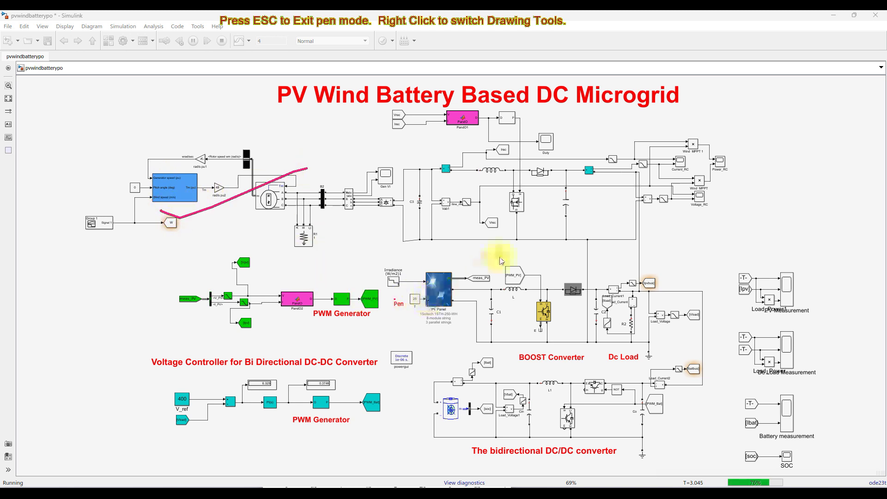
pyautogui.moveTo(398, 298); pyautogui.dragTo(463, 268)
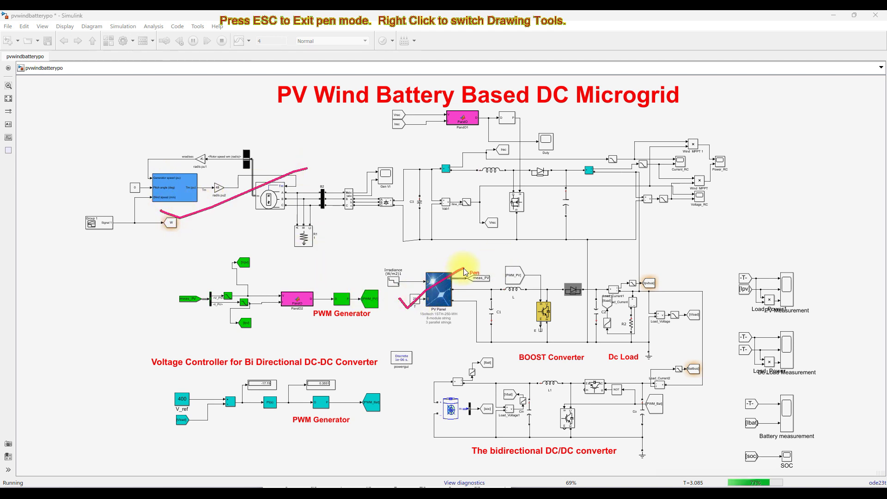
pyautogui.moveTo(419, 407)
pyautogui.mouseDown()
pyautogui.moveTo(434, 420)
pyautogui.moveTo(486, 390)
pyautogui.mouseUp()
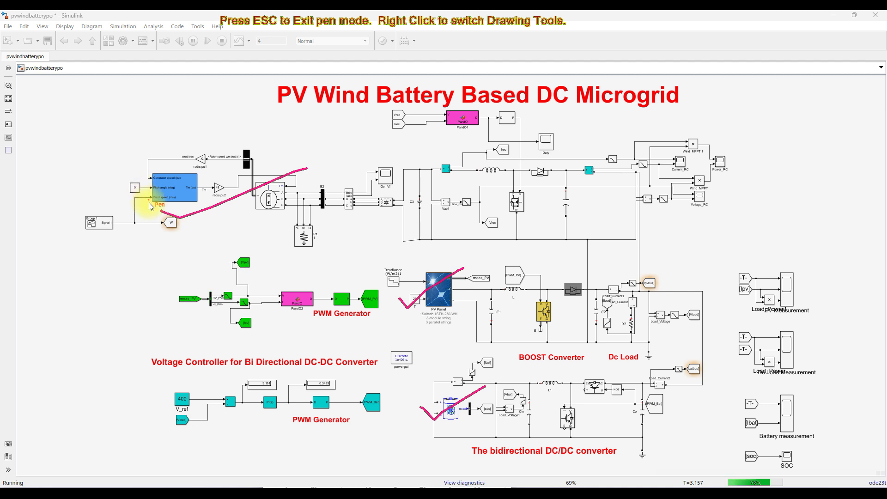
pyautogui.press('Escape')
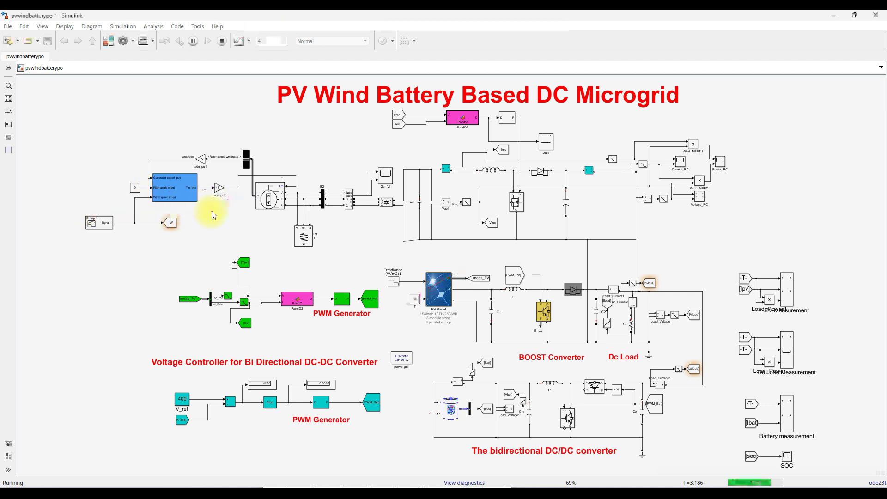
# Inspect the wind generation chain by selecting the wind turbine, permanent magnet synchronous machine and universal bridge blocks
pyautogui.click(177, 192)
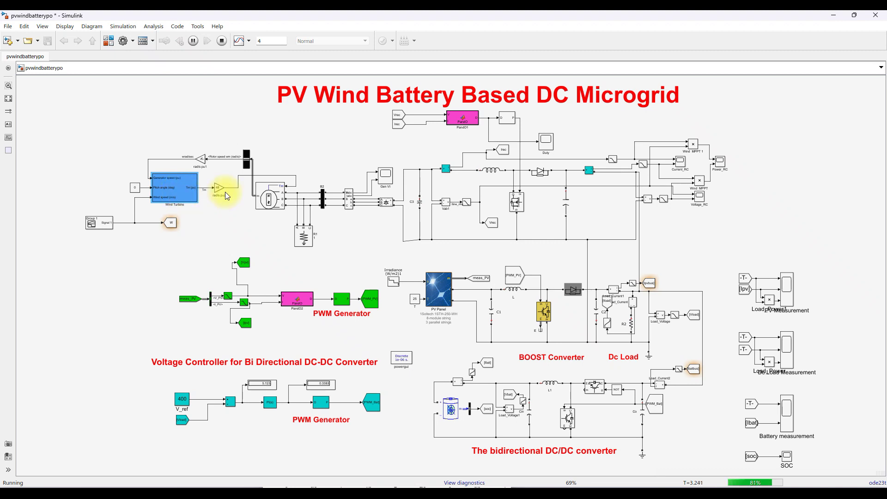
pyautogui.click(261, 200)
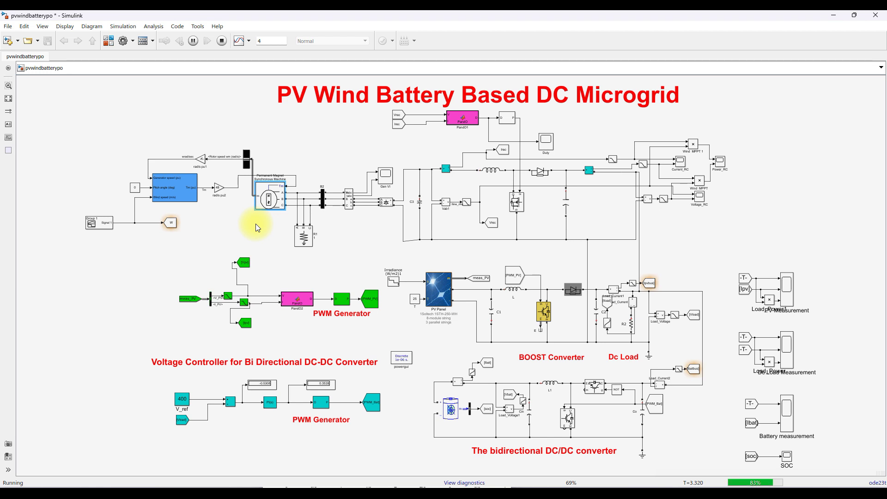
pyautogui.click(385, 203)
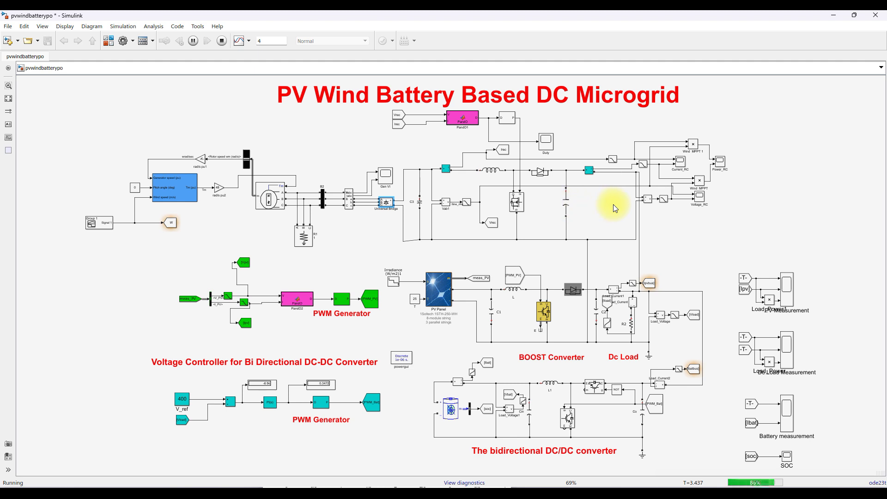
# Mark the common DC bus with a vertical pen line running from the wind converter output down to the bidirectional converter
pyautogui.press('F12')
pyautogui.moveTo(624, 164)
pyautogui.mouseDown()
pyautogui.moveTo(634, 250)
pyautogui.moveTo(633, 447)
pyautogui.mouseUp()
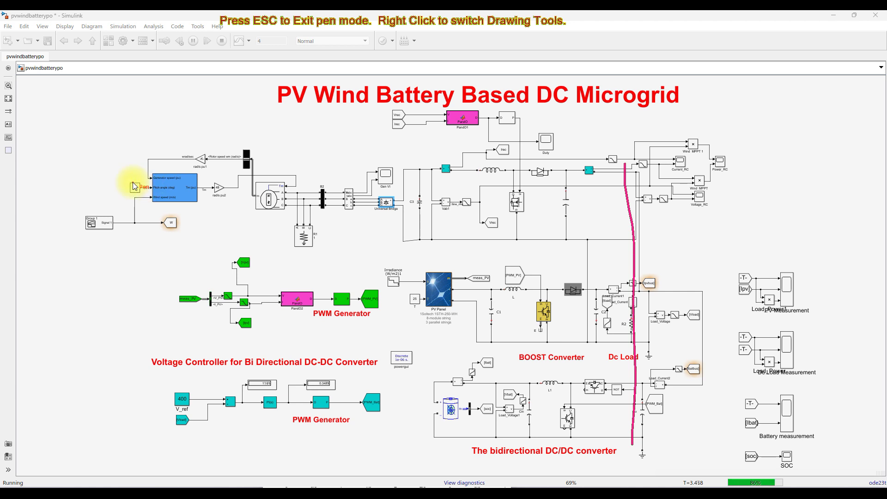
pyautogui.press('Escape')
# Trace the turbine's rotor speed feedback, wind speed input and Tm torque path to the machine with the on-screen pen
pyautogui.scroll(3, 145, 182)
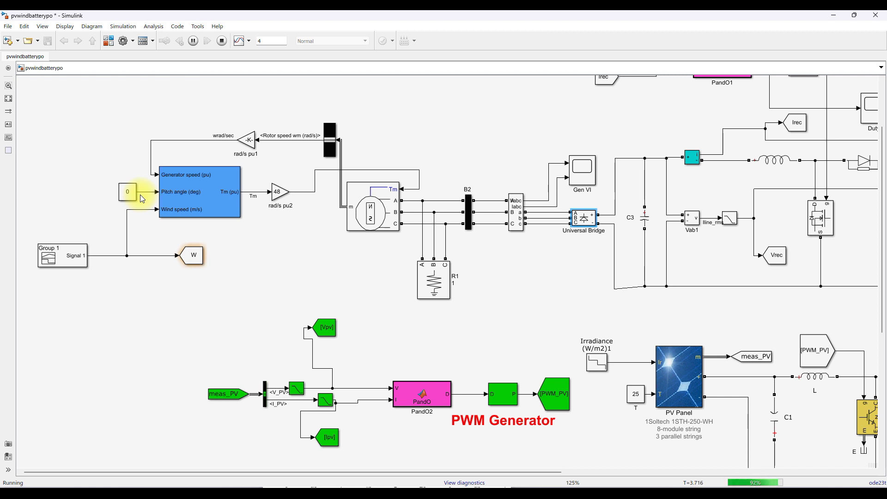
pyautogui.press('F9')
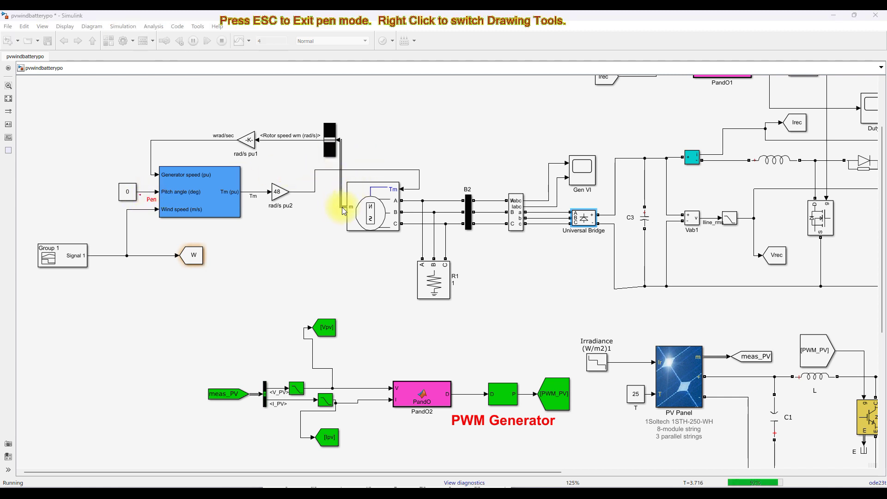
pyautogui.press('Escape')
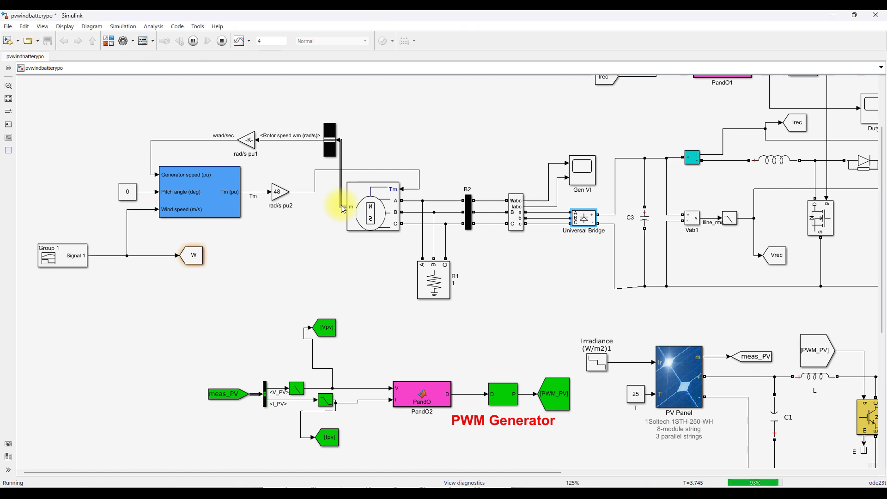
pyautogui.press('F9')
pyautogui.moveTo(338, 203)
pyautogui.mouseDown()
pyautogui.moveTo(329, 139)
pyautogui.moveTo(159, 141)
pyautogui.moveTo(143, 161)
pyautogui.moveTo(158, 175)
pyautogui.mouseUp()
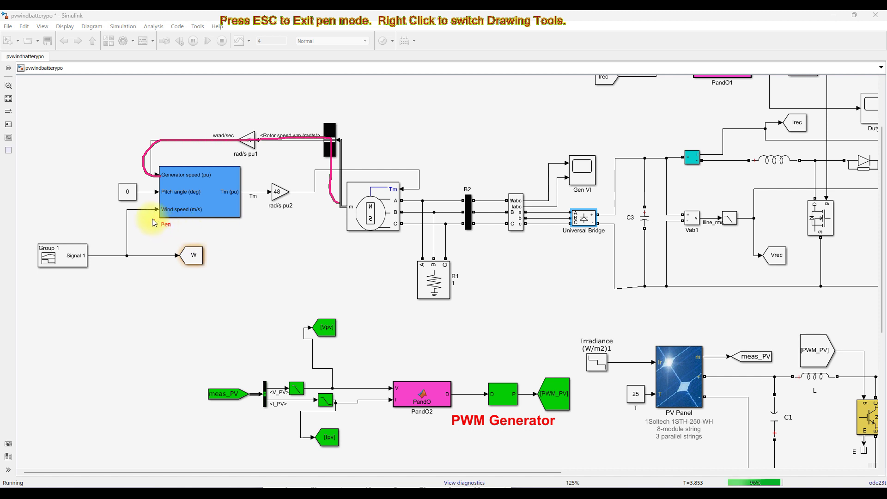
pyautogui.moveTo(132, 228)
pyautogui.mouseDown()
pyautogui.moveTo(144, 210)
pyautogui.moveTo(156, 214)
pyautogui.mouseUp()
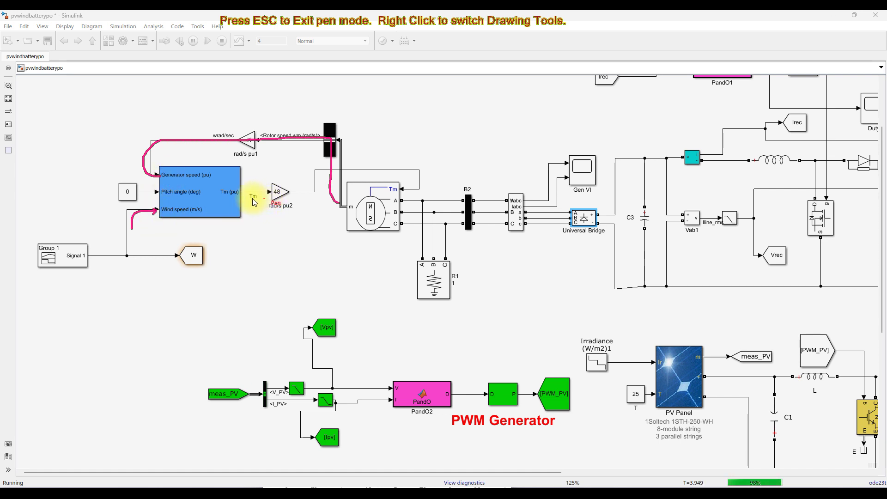
pyautogui.moveTo(249, 200); pyautogui.dragTo(264, 200)
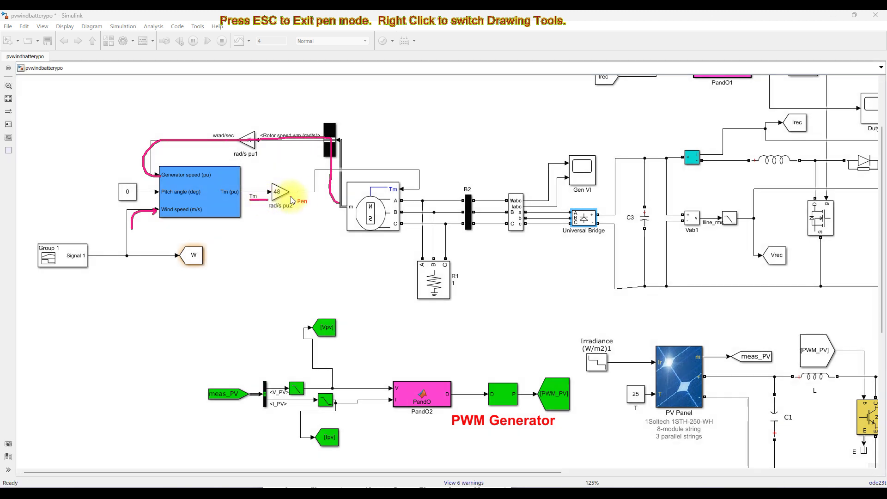
pyautogui.moveTo(304, 186)
pyautogui.mouseDown()
pyautogui.moveTo(397, 166)
pyautogui.moveTo(417, 184)
pyautogui.moveTo(402, 188)
pyautogui.mouseUp()
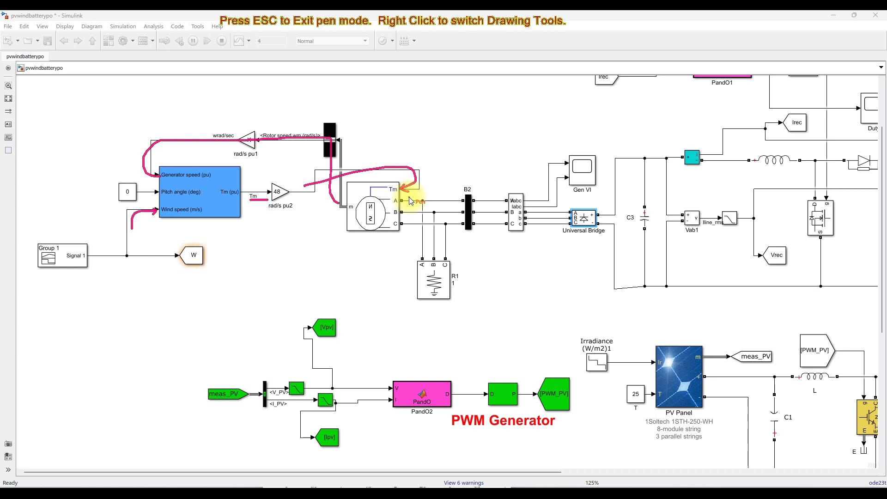
pyautogui.press('Escape')
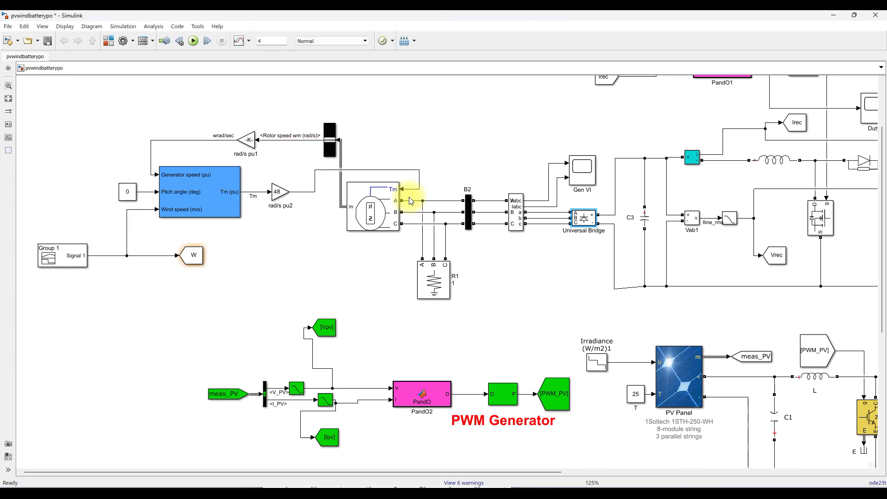
# Examine the universal bridge rectifier and the C3 capacitor and Vab1 voltage measurement at its output
pyautogui.moveTo(294, 471); pyautogui.dragTo(443, 471)
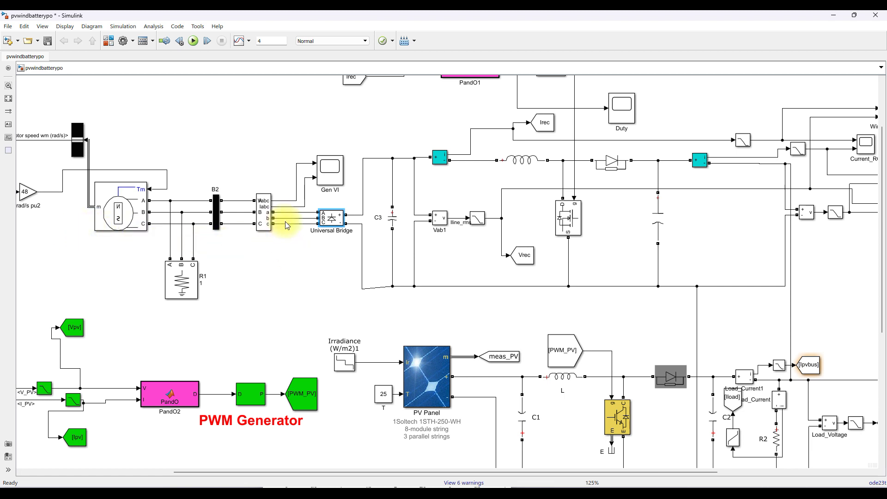
pyautogui.click(334, 224)
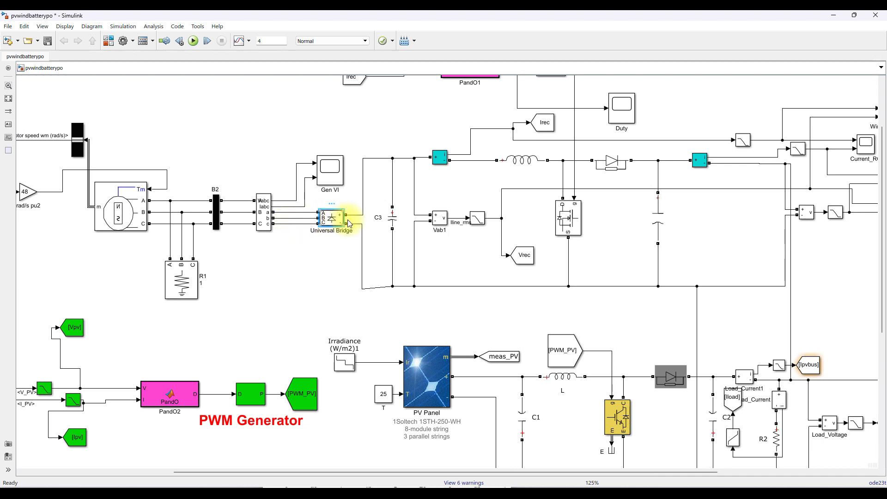
pyautogui.moveTo(386, 472); pyautogui.dragTo(534, 474)
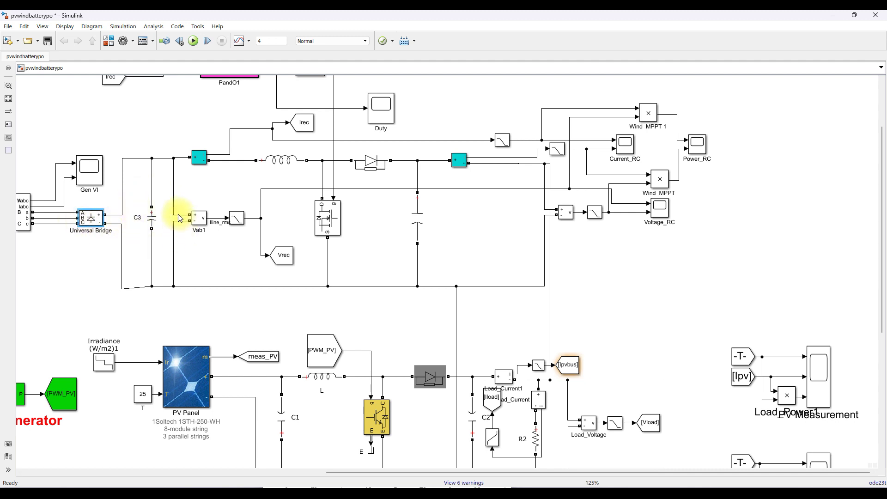
pyautogui.click(147, 209)
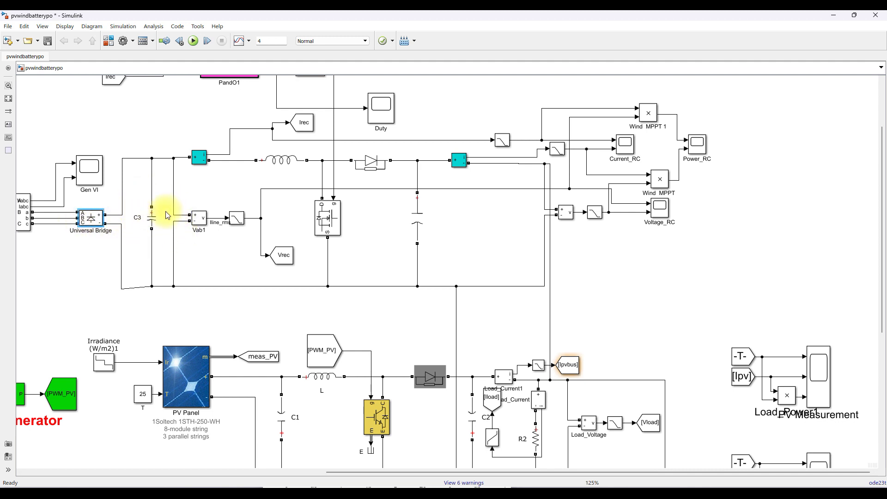
pyautogui.click(181, 226)
pyautogui.click(141, 217)
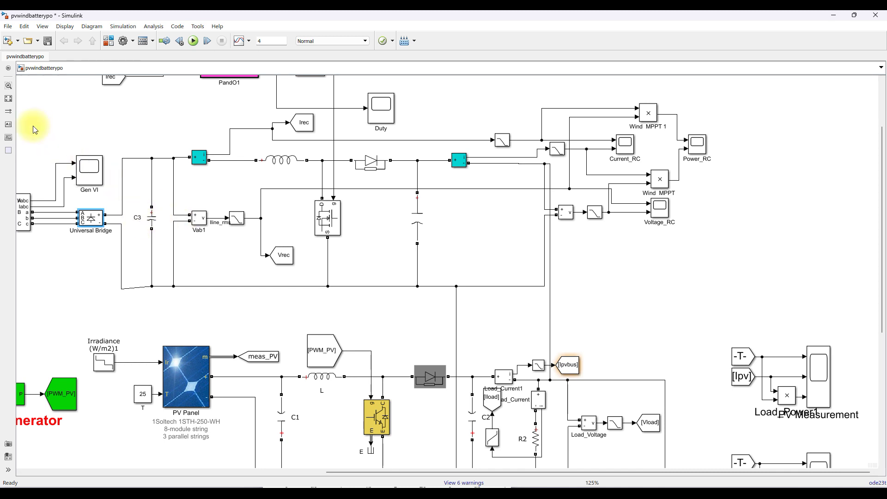
# Examine the wind-side boost converter, including its diode, input voltage measurement and output capacitor
pyautogui.click(9, 98)
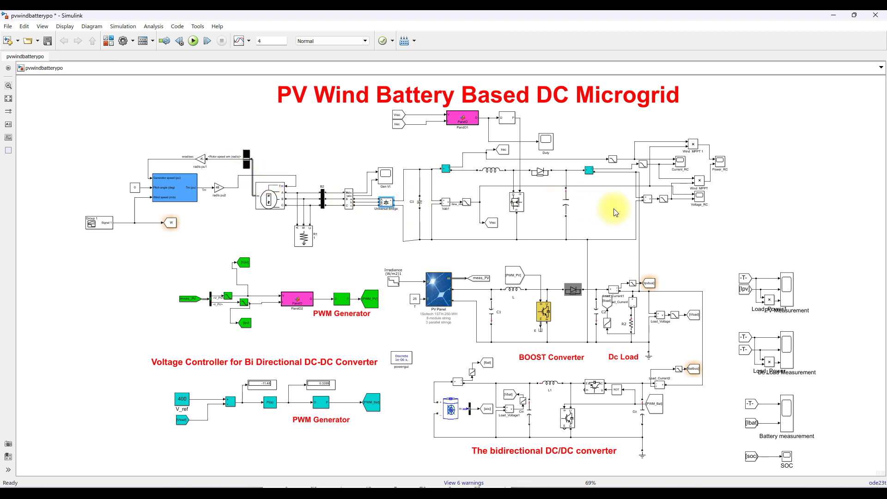
pyautogui.scroll(6, 598, 201)
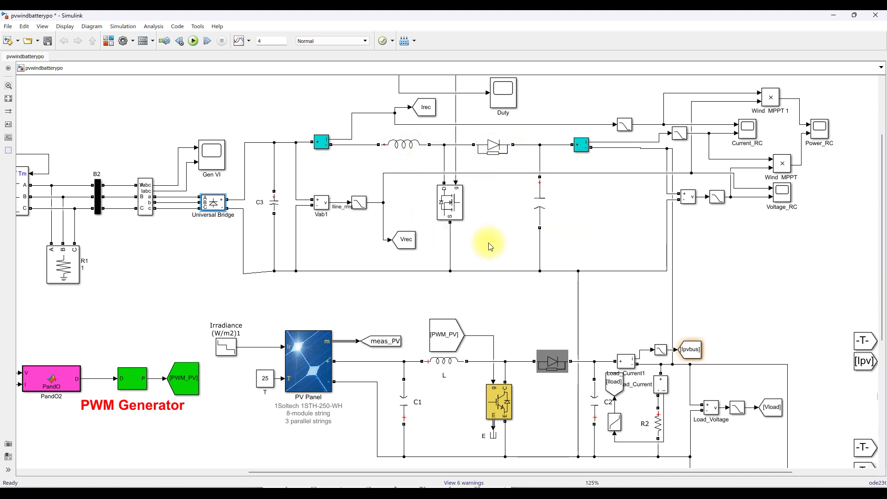
pyautogui.click(478, 144)
pyautogui.click(321, 212)
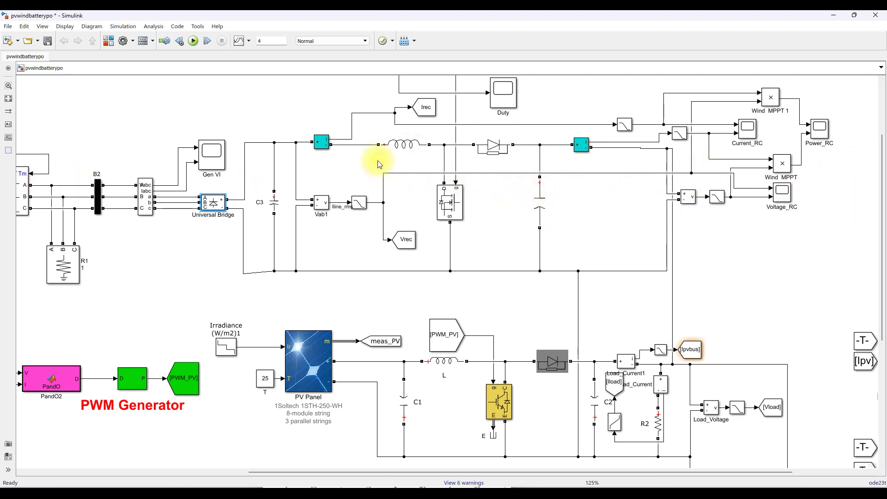
pyautogui.click(541, 210)
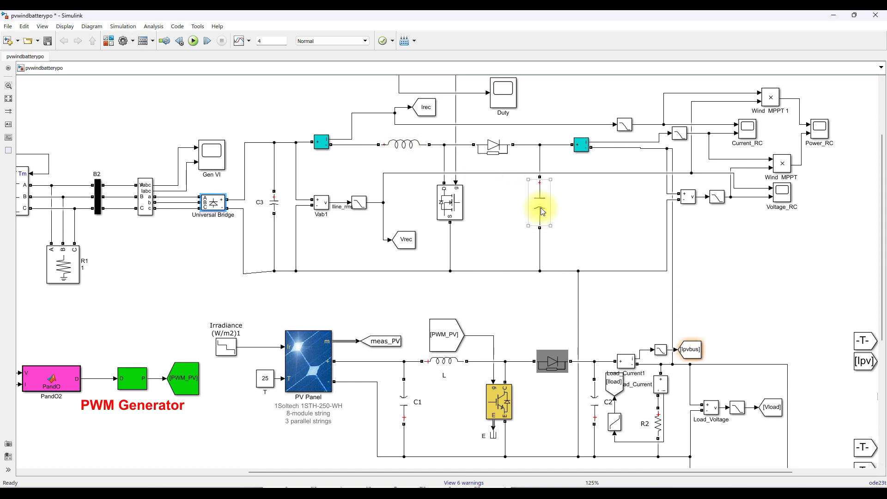
# Follow the wind MPPT control path from the Vrec and Irec signals through PandO1 and the PWM generator to the MOSFET
pyautogui.click(871, 188)
pyautogui.moveTo(881, 182); pyautogui.dragTo(866, 131)
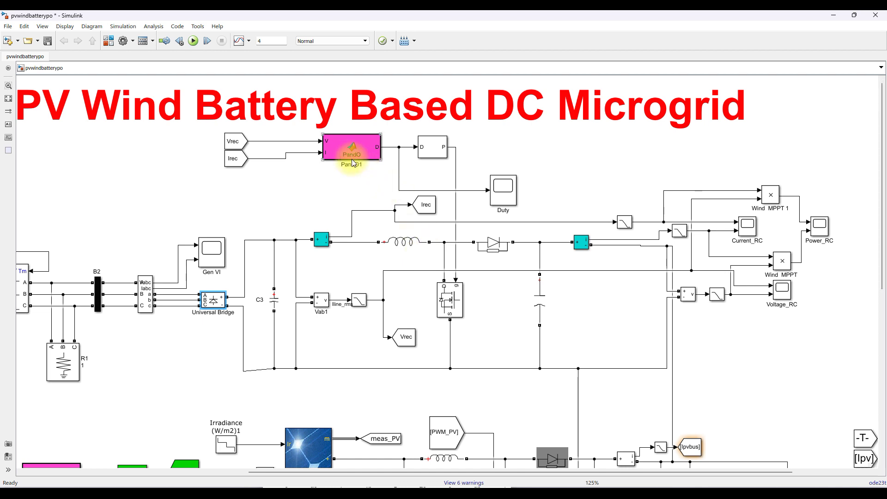
pyautogui.click(242, 163)
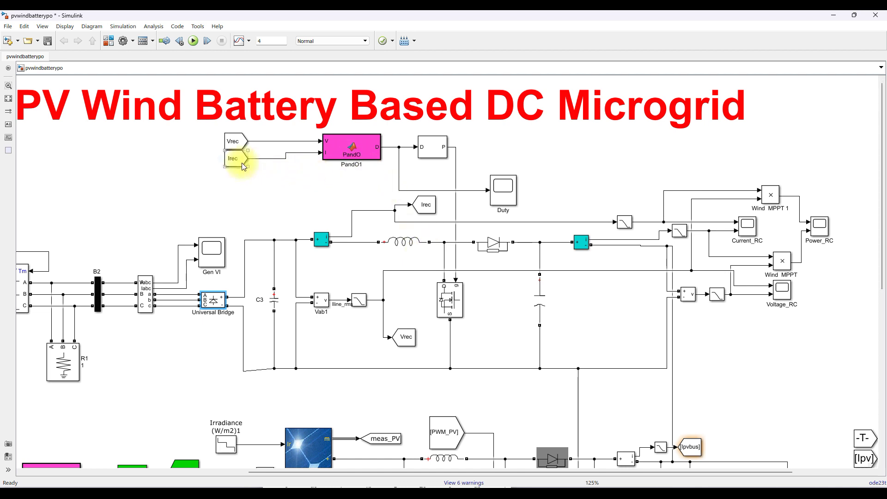
pyautogui.click(270, 192)
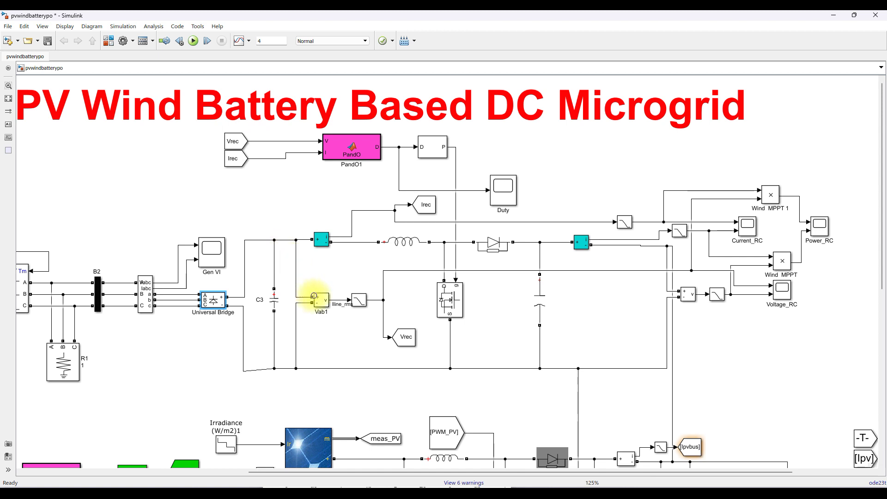
pyautogui.click(422, 205)
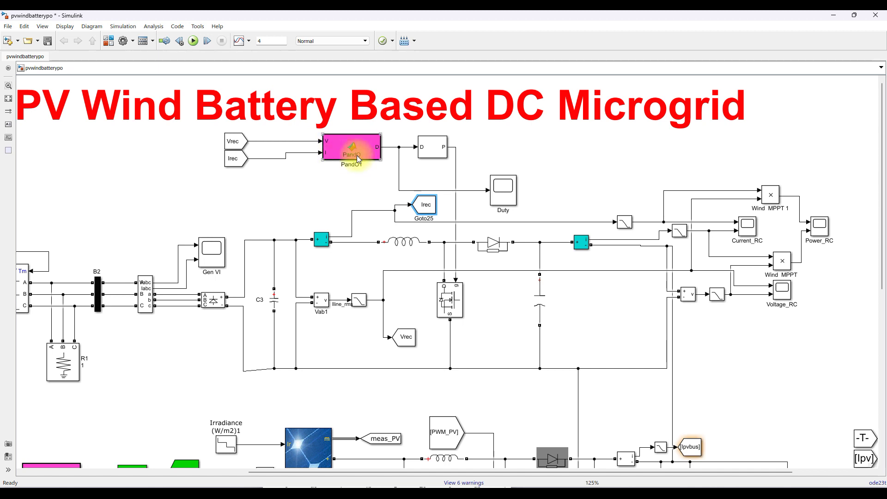
pyautogui.click(433, 151)
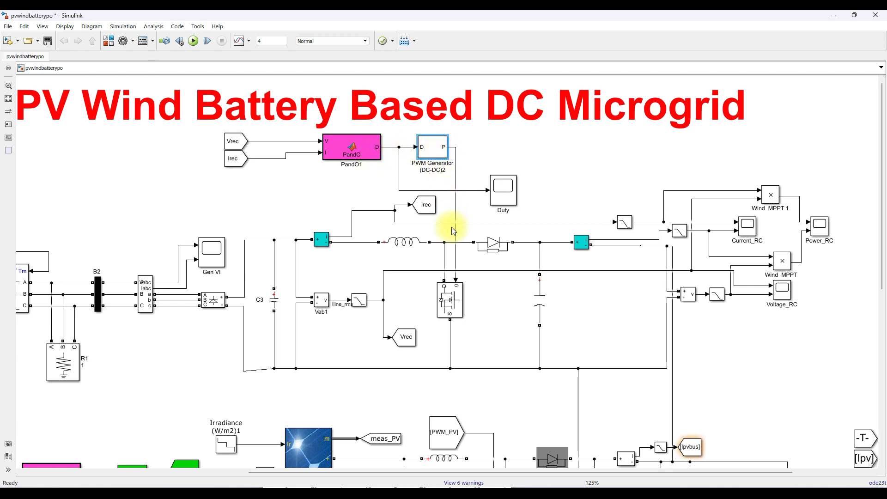
pyautogui.click(454, 297)
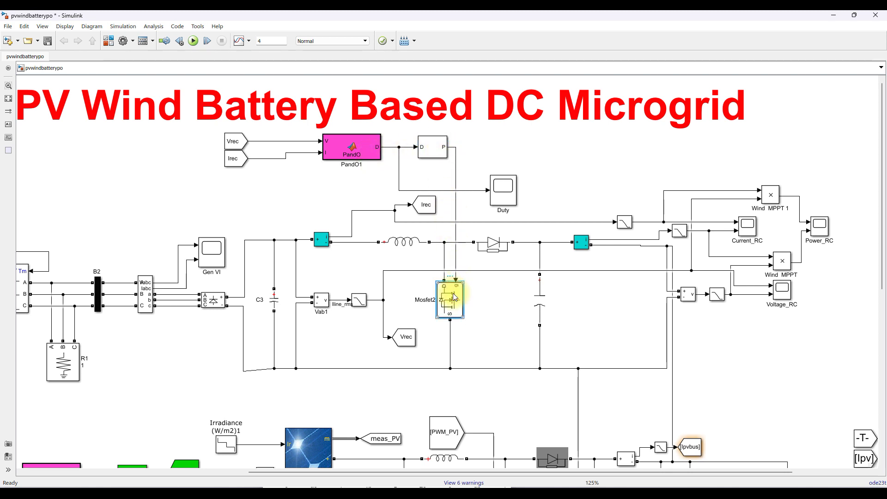
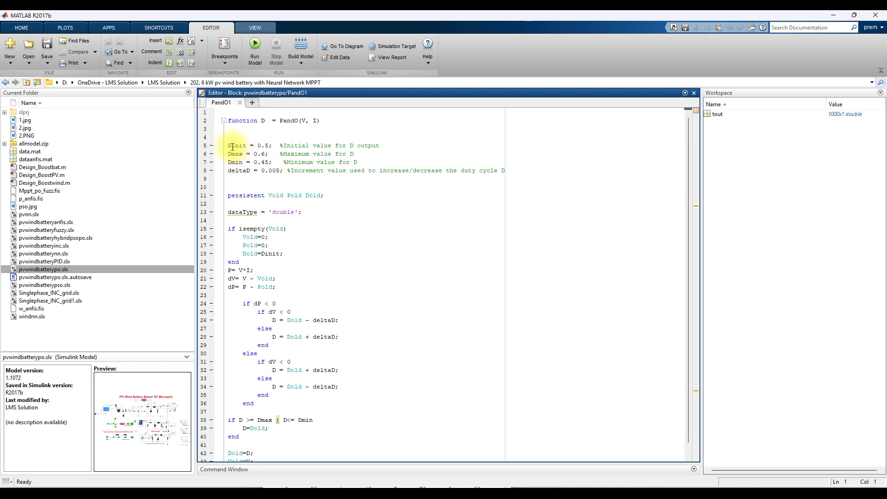
# Review the Dinit, Dmax, Dmin and deltaD definitions in the PandO1 function code, ticking each with the on-screen pen
pyautogui.moveTo(232, 145); pyautogui.dragTo(261, 171)
pyautogui.click(291, 170)
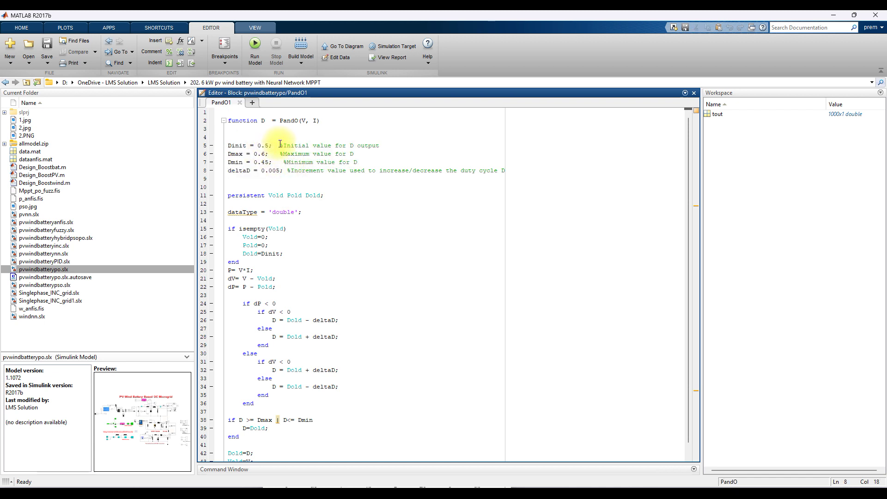
pyautogui.hotkey('ctrl', 'shift', 'p')
pyautogui.moveTo(274, 144)
pyautogui.mouseDown()
pyautogui.moveTo(289, 144)
pyautogui.moveTo(294, 167)
pyautogui.mouseUp()
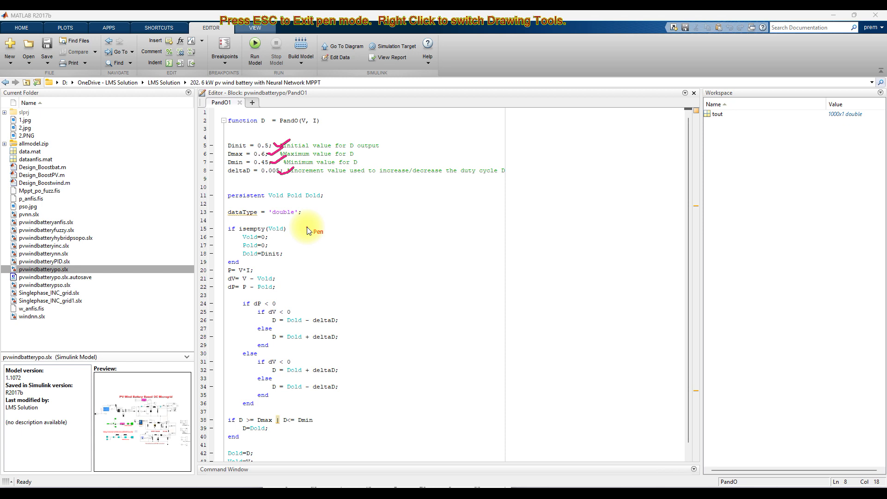
# Review the persistent variables, the Dold initialisation and the P, dV and dP calculations in the PandO1 code, marking them with the pen
pyautogui.moveTo(268, 204); pyautogui.dragTo(318, 204)
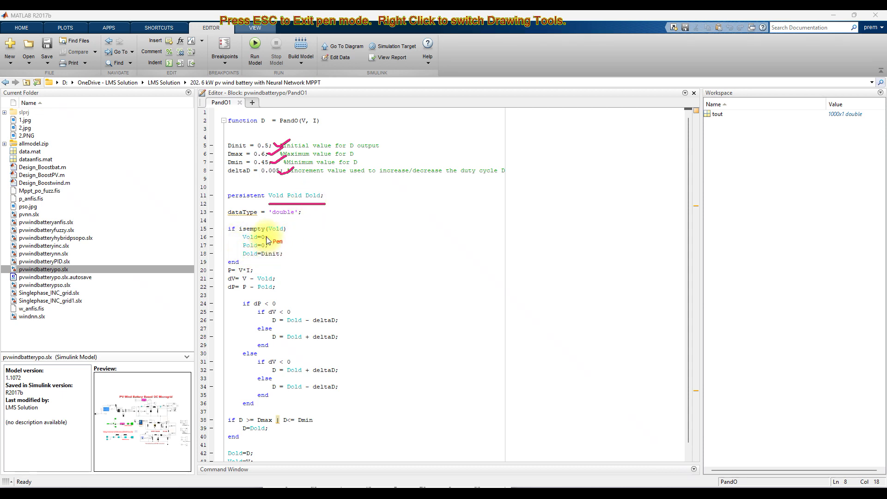
pyautogui.moveTo(263, 257)
pyautogui.mouseDown()
pyautogui.moveTo(275, 262)
pyautogui.moveTo(284, 254)
pyautogui.mouseUp()
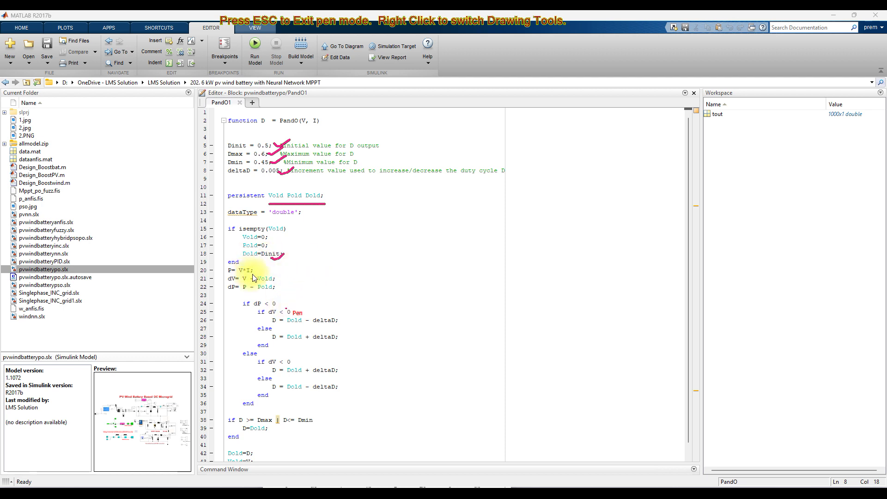
pyautogui.moveTo(254, 273); pyautogui.dragTo(284, 255)
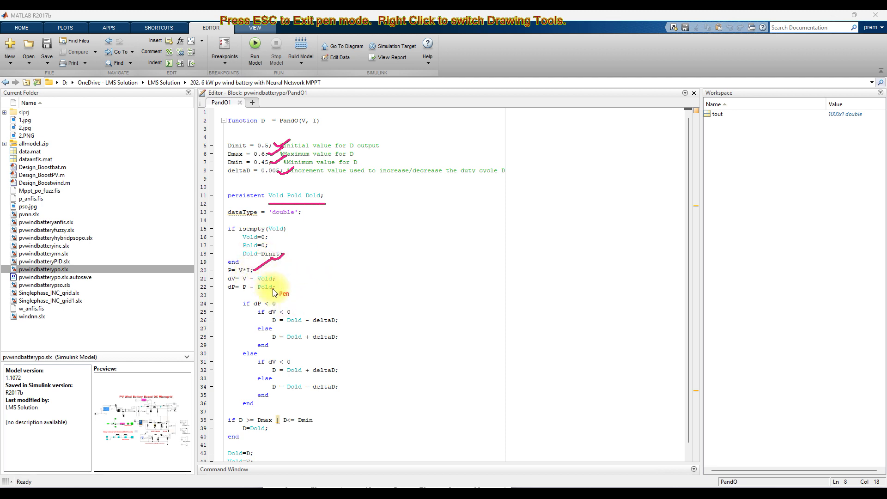
pyautogui.moveTo(273, 279)
pyautogui.mouseDown()
pyautogui.moveTo(288, 274)
pyautogui.moveTo(289, 285)
pyautogui.mouseUp()
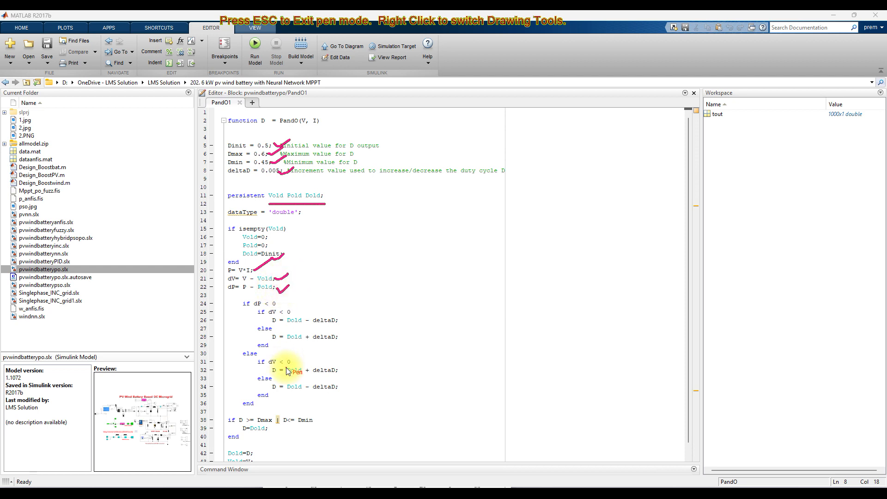
# Tick the dP and dV conditions and their Dold ± deltaD duty-cycle updates in the PandO1 code, closing pen mode when finished
pyautogui.moveTo(250, 305); pyautogui.dragTo(269, 294)
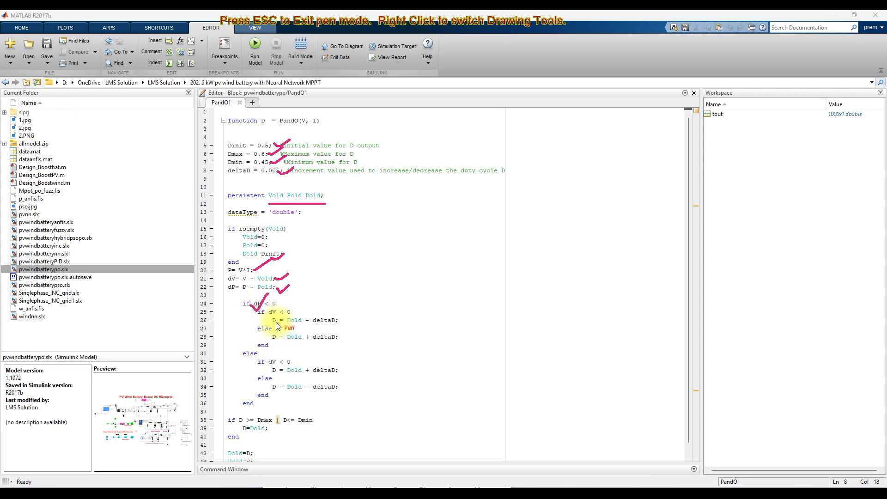
pyautogui.moveTo(267, 316); pyautogui.dragTo(283, 310)
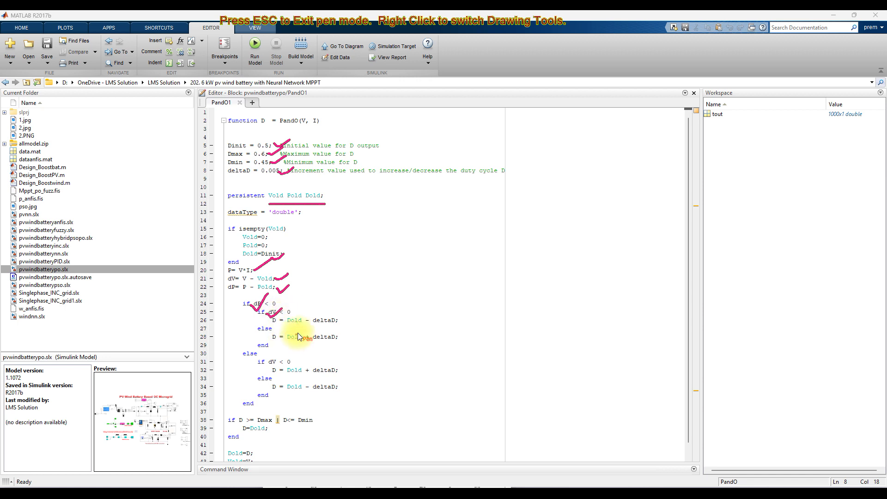
pyautogui.moveTo(340, 320)
pyautogui.mouseDown()
pyautogui.moveTo(355, 321)
pyautogui.moveTo(340, 340)
pyautogui.moveTo(352, 334)
pyautogui.mouseUp()
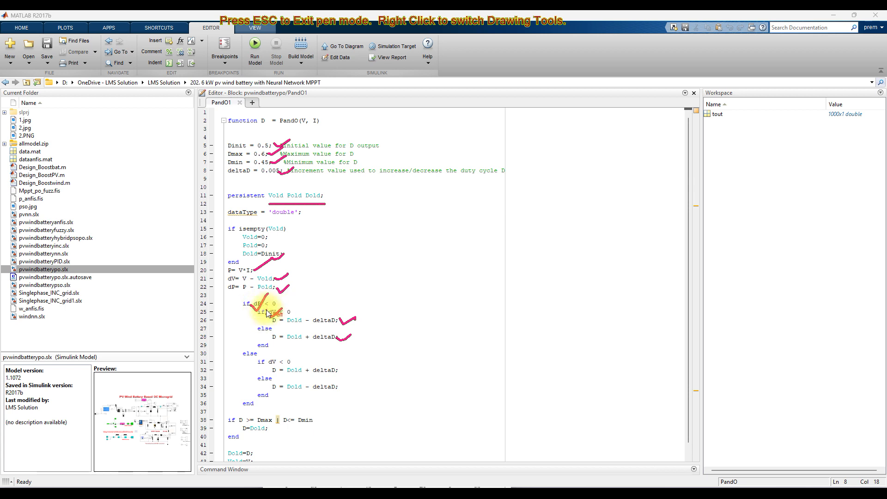
pyautogui.moveTo(264, 366); pyautogui.dragTo(284, 358)
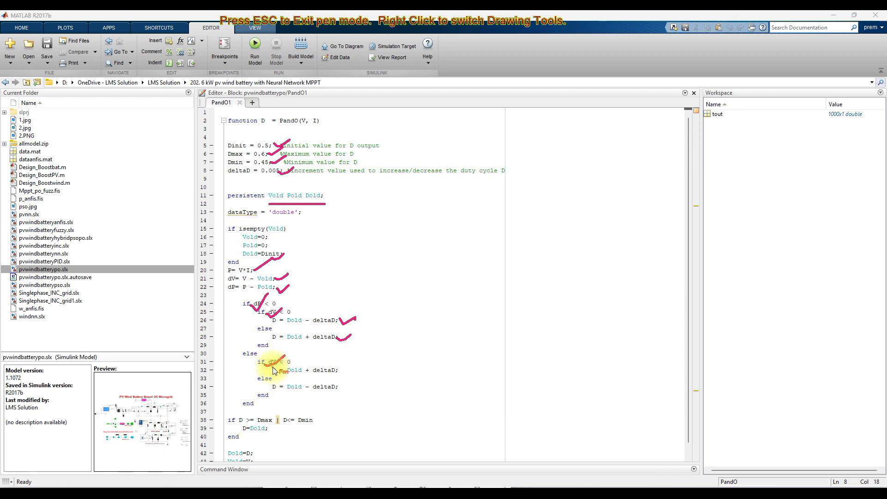
pyautogui.moveTo(343, 374); pyautogui.dragTo(363, 360)
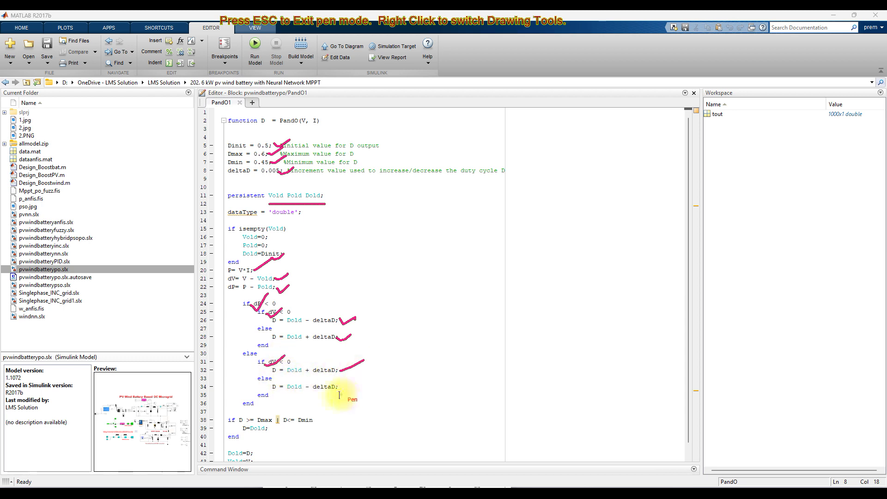
pyautogui.moveTo(332, 393); pyautogui.dragTo(363, 376)
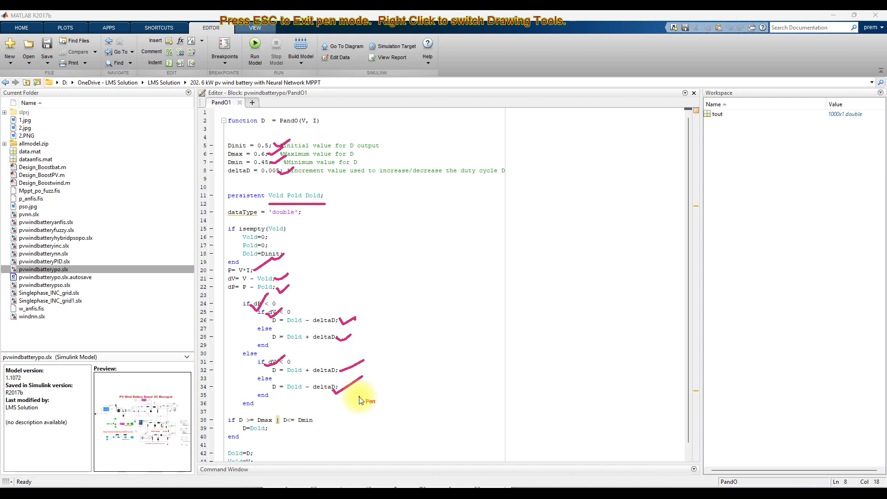
pyautogui.press('Escape')
# Return to the pvwindbatterypo Simulink model and mark with the pen how the wind converter output runs down to the common DC bus
pyautogui.moveTo(603, 490)
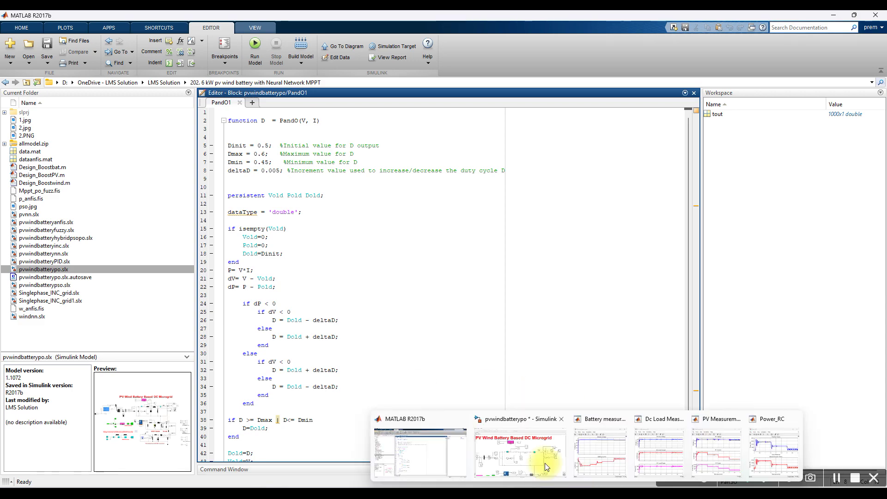
pyautogui.click(519, 446)
pyautogui.click(9, 98)
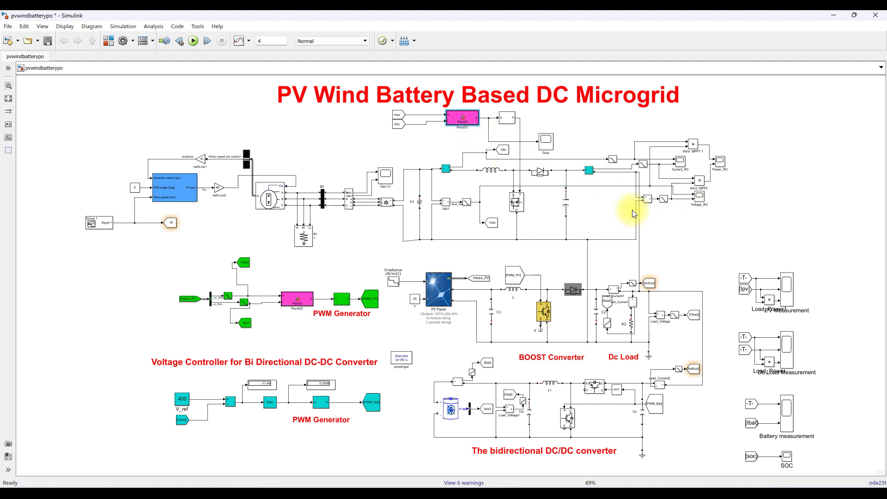
pyautogui.press('F9')
pyautogui.moveTo(599, 200)
pyautogui.mouseDown()
pyautogui.moveTo(617, 199)
pyautogui.moveTo(637, 251)
pyautogui.mouseUp()
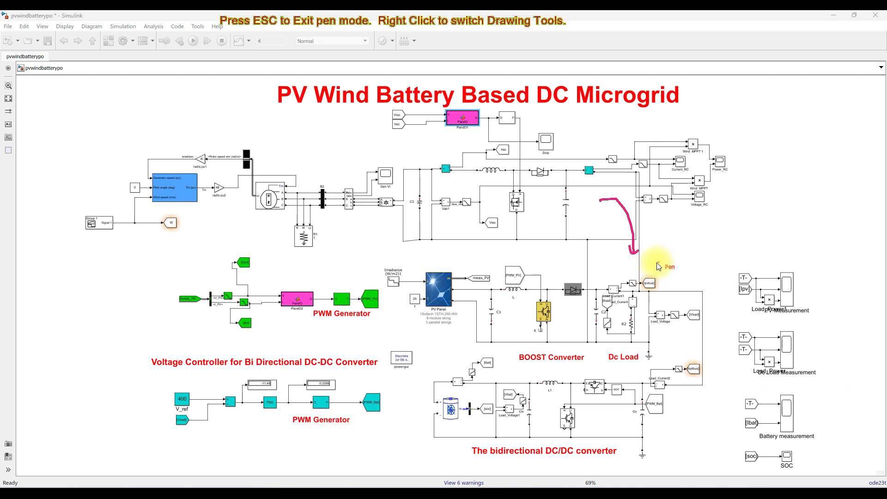
pyautogui.press('Escape')
# Inspect the PV Panel block's array parameters and plot its I-V and P-V characteristics at 25 deg.C for the specified irradiances
pyautogui.click(444, 294)
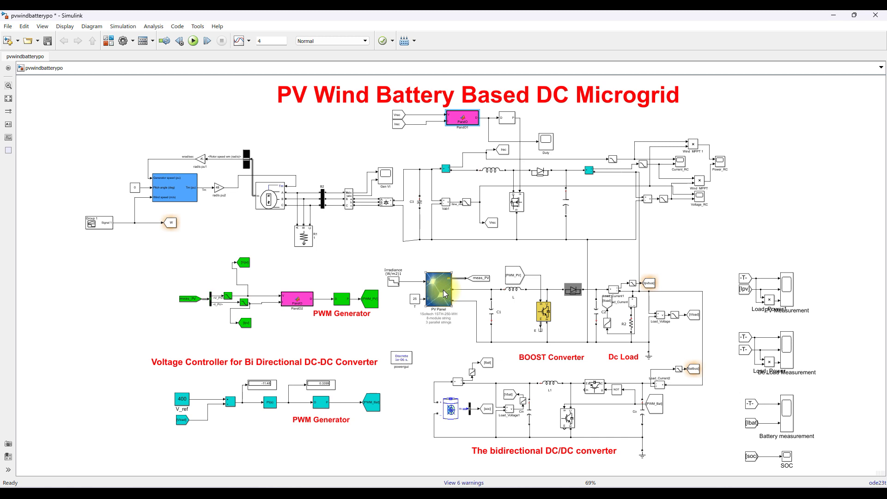
pyautogui.doubleClick(445, 293)
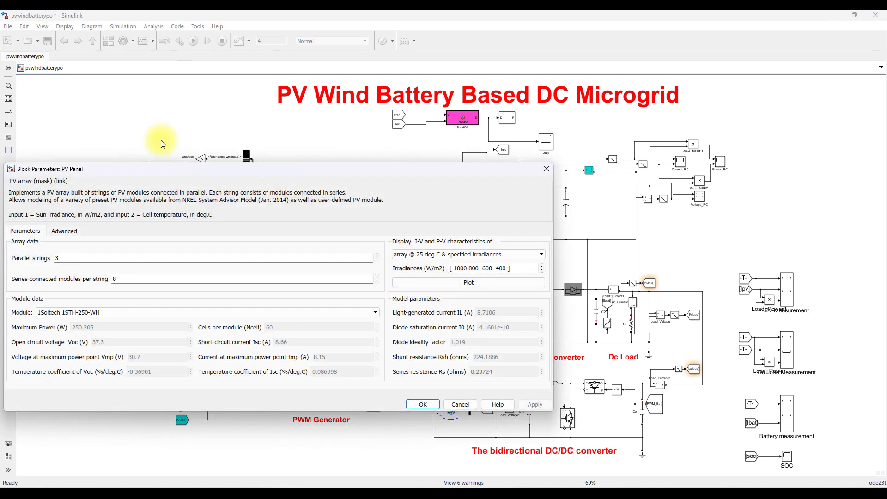
pyautogui.moveTo(189, 169); pyautogui.dragTo(318, 113)
pyautogui.doubleClick(252, 224)
pyautogui.doubleClick(193, 201)
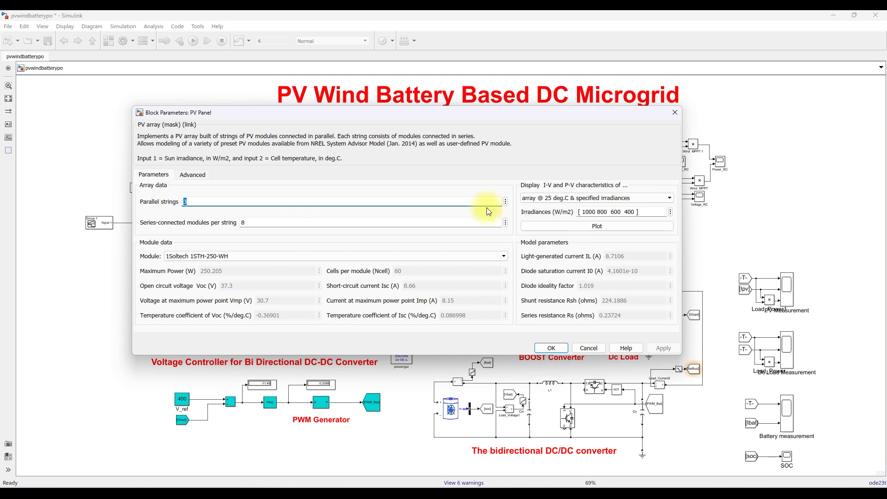
pyautogui.click(579, 225)
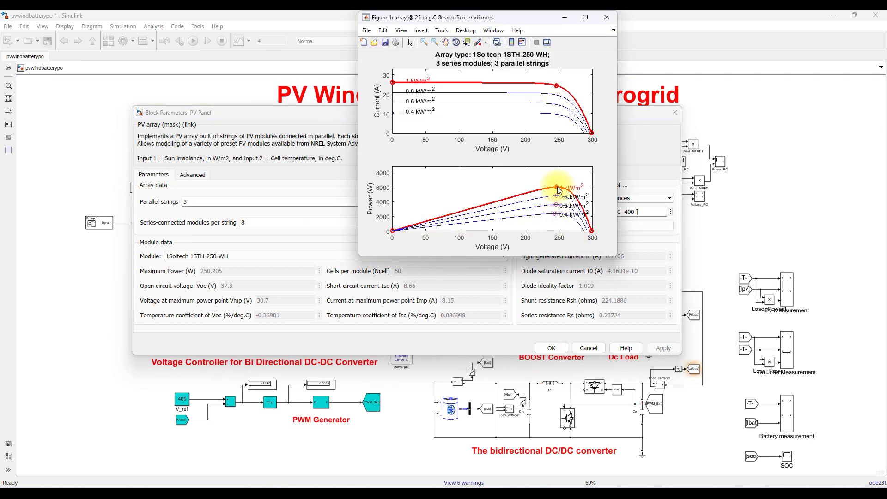
pyautogui.click(606, 17)
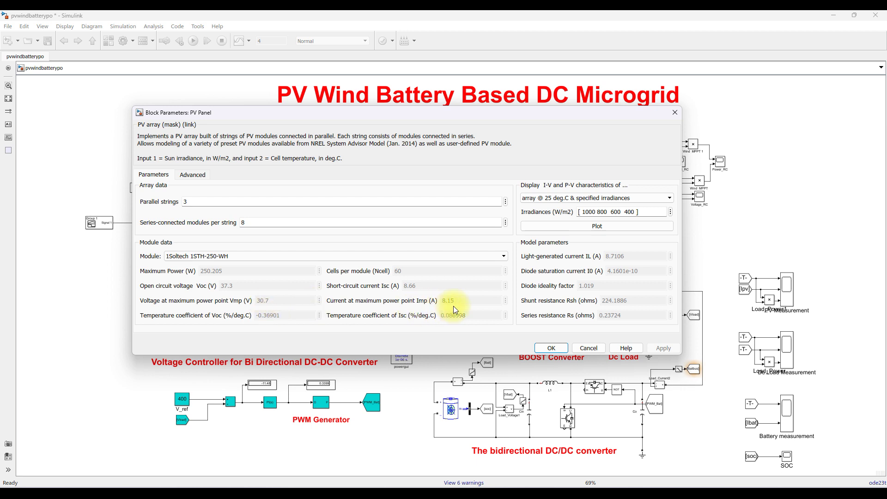
# Review the PV Panel's series-connected modules, parallel strings and maximum power point data, closing the block parameters without changes
pyautogui.doubleClick(254, 220)
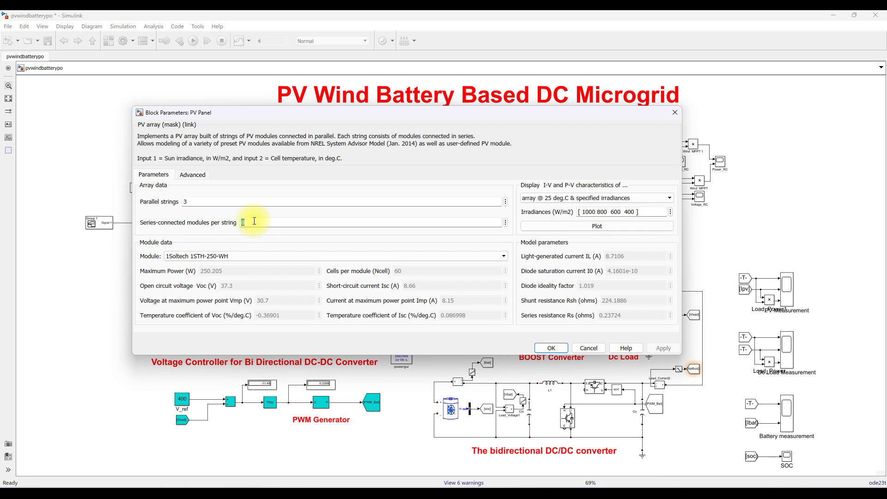
pyautogui.click(206, 199)
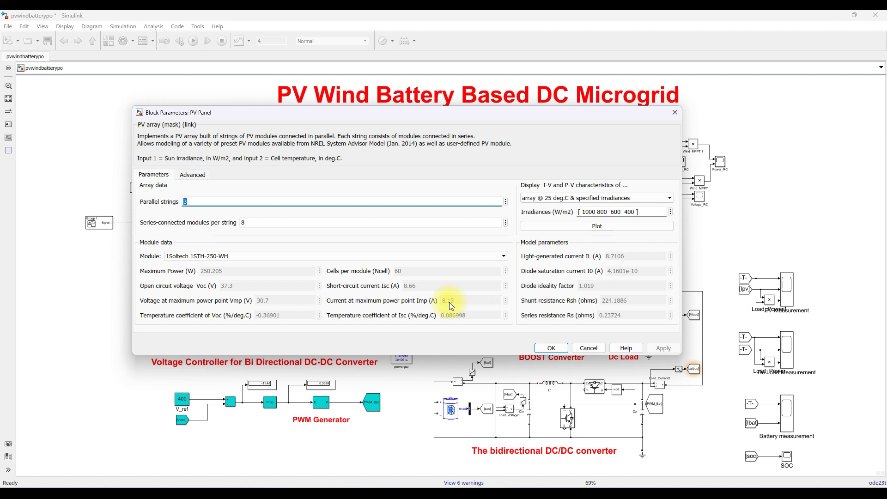
pyautogui.click(548, 348)
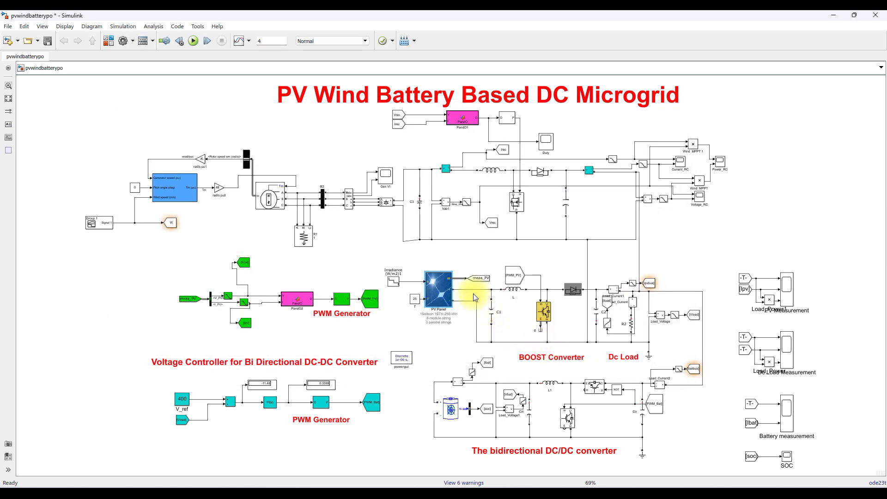
# Examine the PV-side PandO2 MPPT block and compare it with the wind-side PandO1 block
pyautogui.click(480, 315)
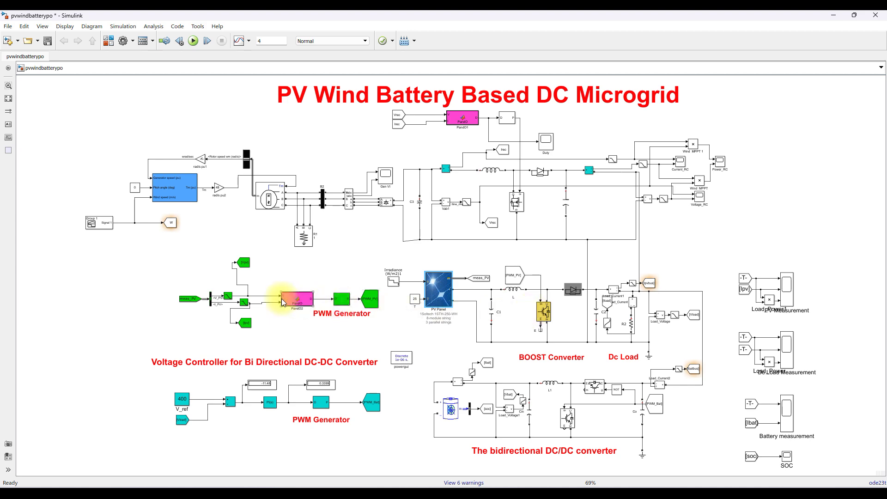
pyautogui.scroll(3, 267, 294)
pyautogui.scroll(3, 338, 291)
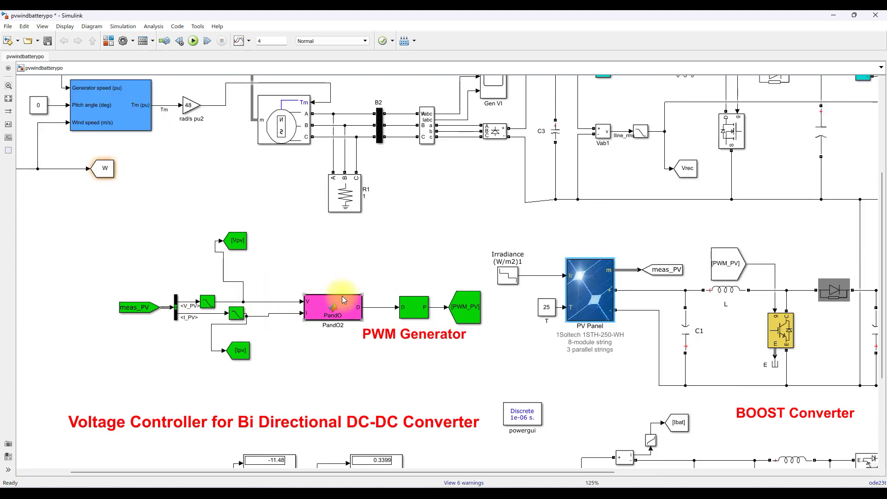
pyautogui.scroll(-3, 341, 296)
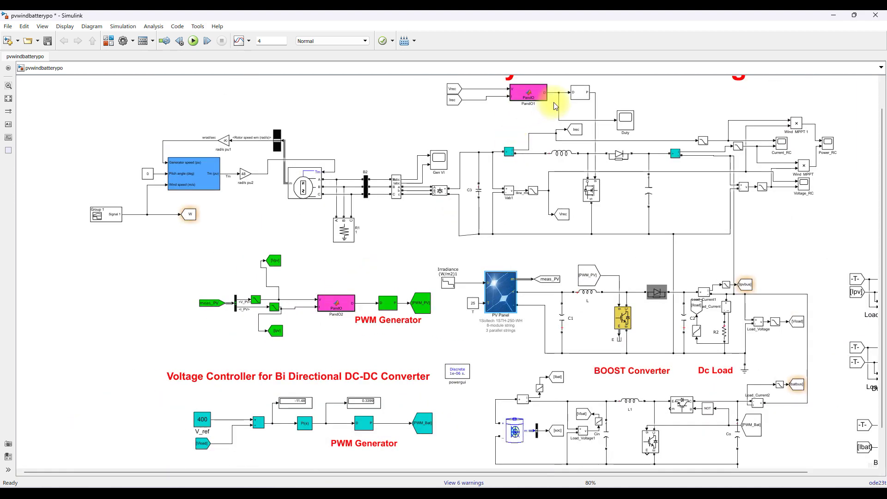
pyautogui.click(527, 94)
pyautogui.click(520, 98)
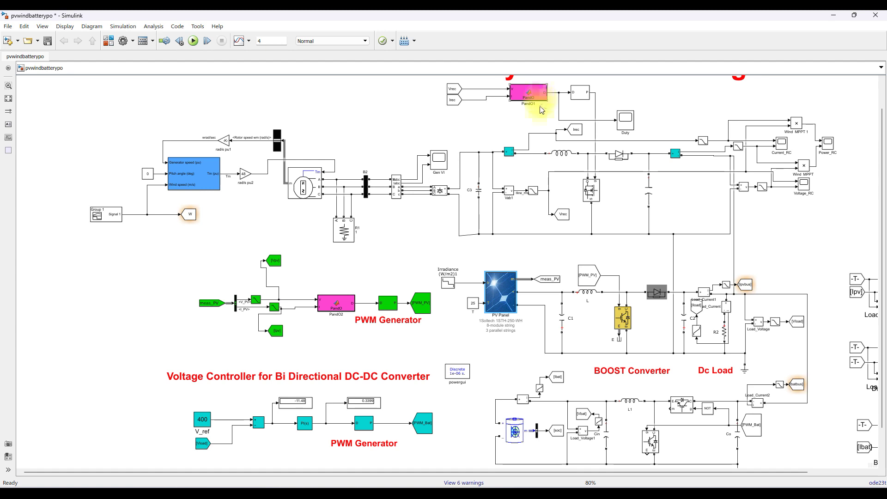
pyautogui.click(339, 305)
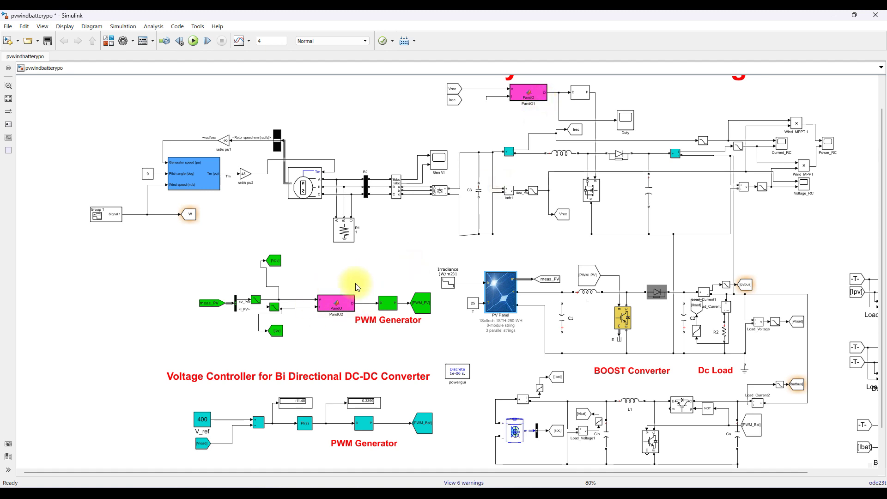
pyautogui.click(346, 305)
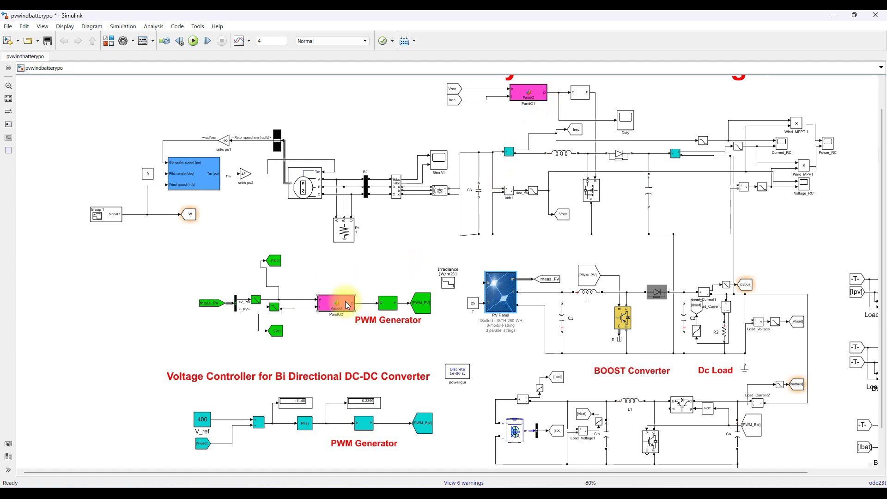
# Trace the PV MPPT path from the PandO2 voltage and current inputs through the PWM generator to the boost converter's IGBT
pyautogui.click(305, 299)
pyautogui.click(305, 308)
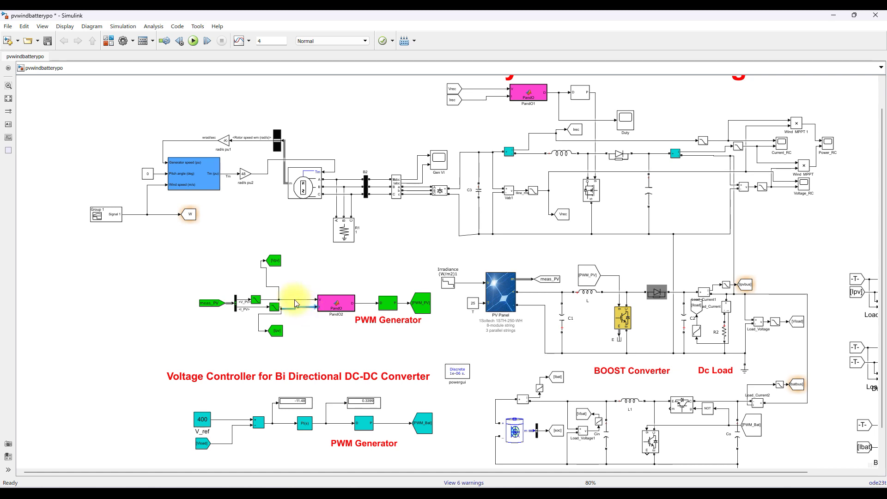
pyautogui.click(365, 303)
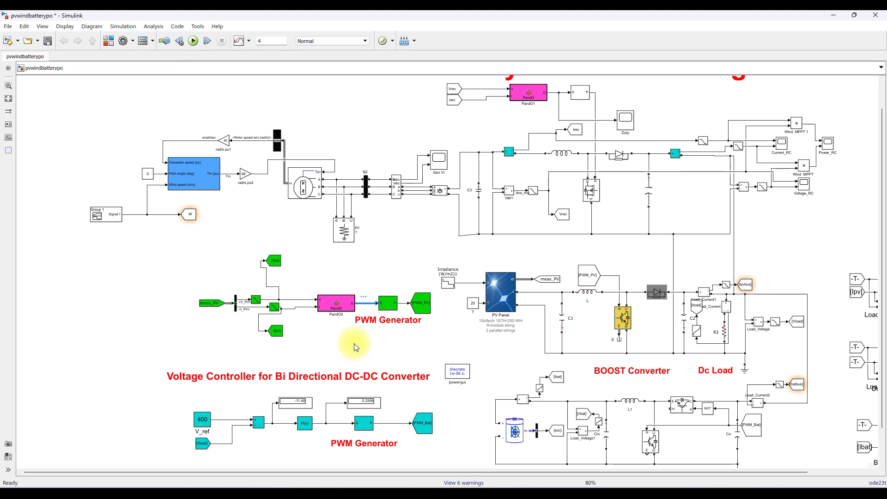
pyautogui.click(405, 242)
pyautogui.click(393, 307)
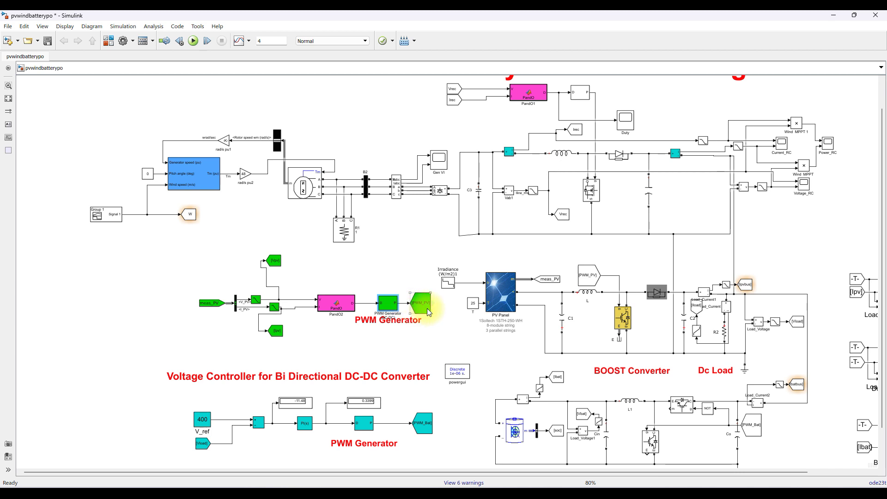
pyautogui.click(627, 322)
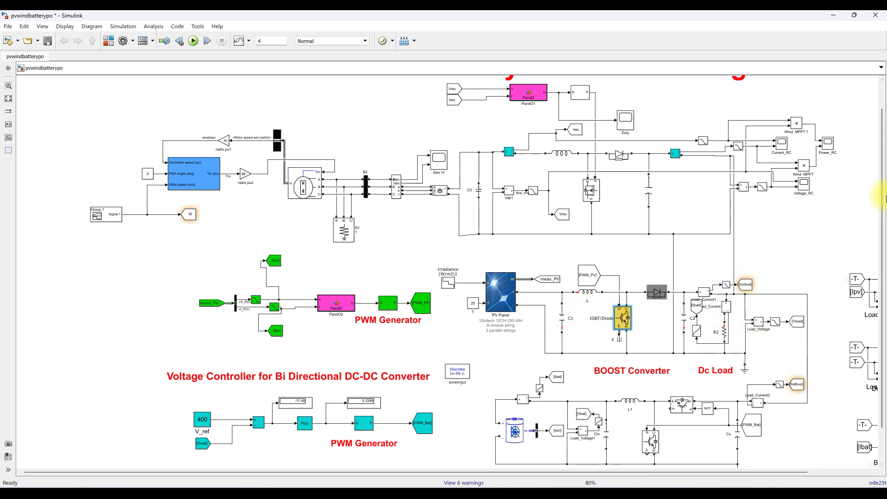
# Inspect the Battery2 block's parameters, including its nominal voltage, and close the dialog without changes
pyautogui.click(883, 194)
pyautogui.moveTo(883, 194); pyautogui.dragTo(883, 233)
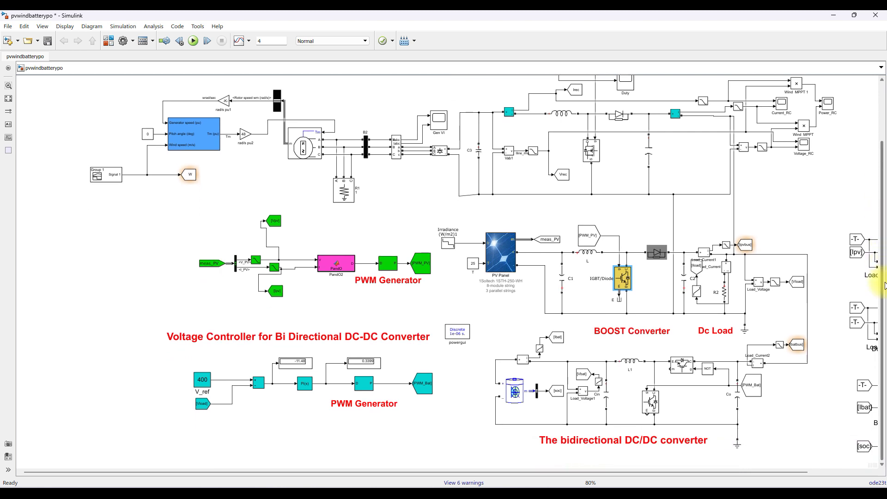
pyautogui.click(516, 393)
pyautogui.doubleClick(516, 394)
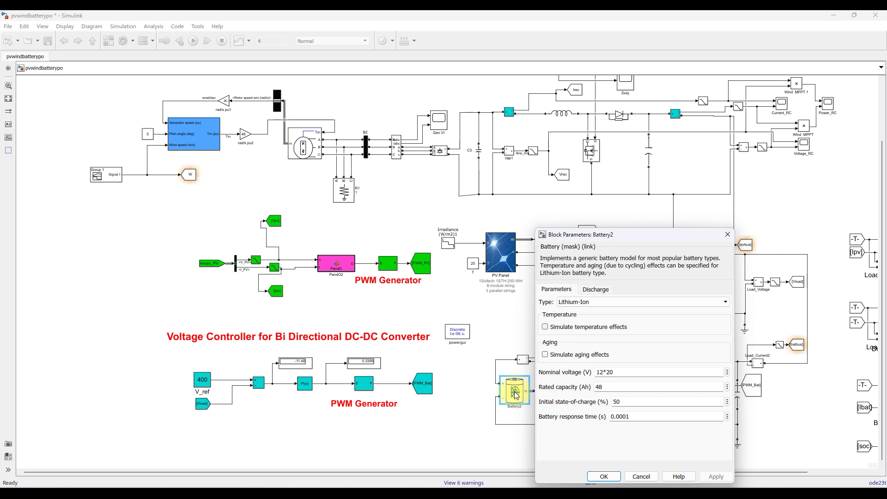
pyautogui.doubleClick(636, 373)
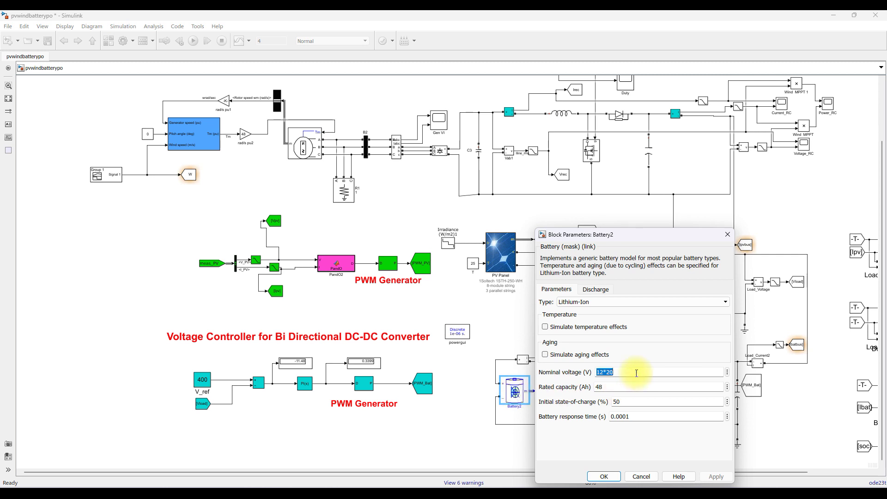
pyautogui.click(605, 476)
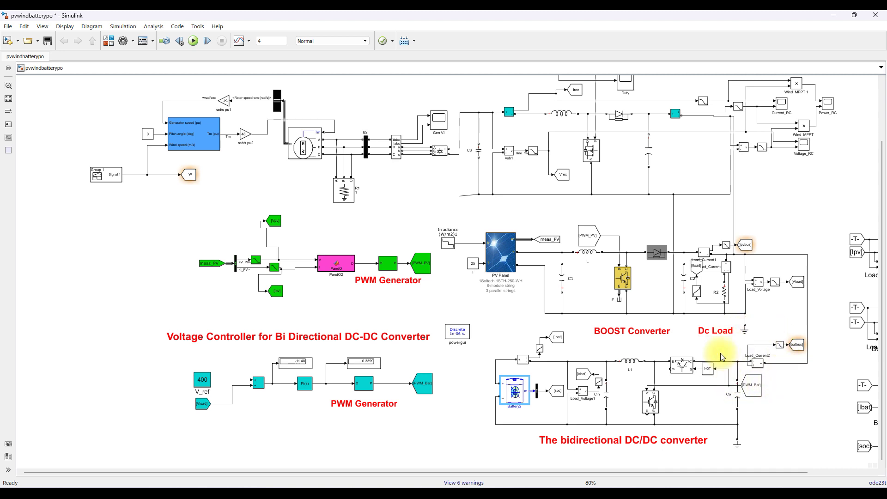
# Mark the bidirectional DC/DC converter's PWM_Bat and output side, then indicate the power flow directions with arrows above and below it
pyautogui.press('F9')
pyautogui.moveTo(737, 344)
pyautogui.mouseDown()
pyautogui.moveTo(732, 395)
pyautogui.moveTo(764, 346)
pyautogui.mouseUp()
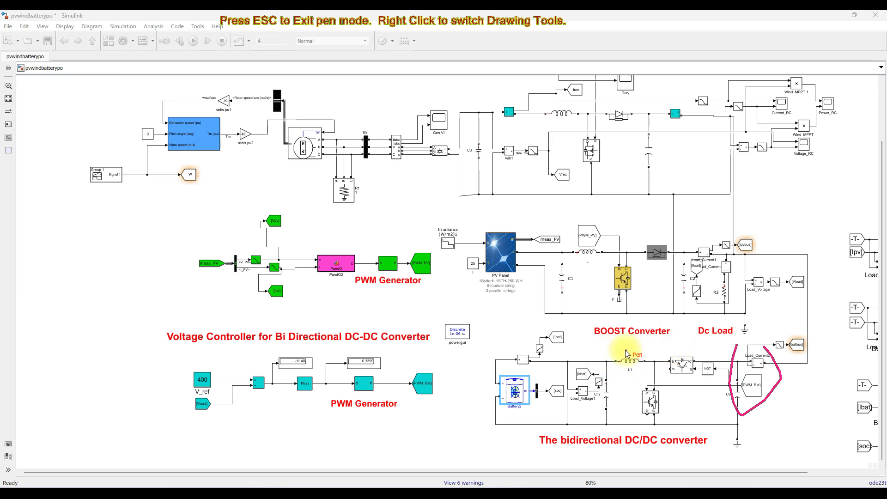
pyautogui.moveTo(608, 349); pyautogui.dragTo(692, 345)
pyautogui.click(651, 400)
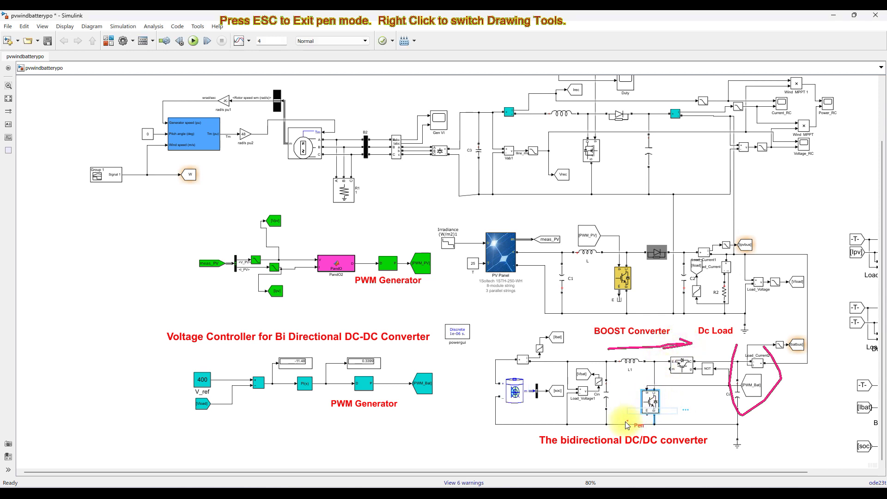
pyautogui.moveTo(694, 422); pyautogui.dragTo(617, 428)
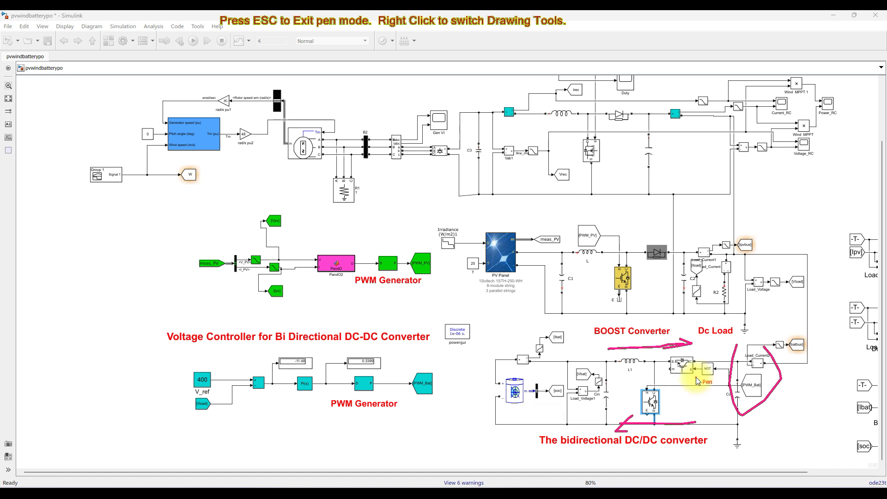
# Circle the bidirectional converter's voltage controller and trace the Vload feedback and 400 V reference through the PI controller to the PWM generator
pyautogui.moveTo(323, 349)
pyautogui.mouseDown()
pyautogui.moveTo(211, 359)
pyautogui.moveTo(172, 375)
pyautogui.moveTo(172, 408)
pyautogui.moveTo(247, 432)
pyautogui.moveTo(405, 428)
pyautogui.moveTo(448, 413)
pyautogui.moveTo(360, 343)
pyautogui.mouseUp()
pyautogui.moveTo(222, 408); pyautogui.dragTo(229, 417)
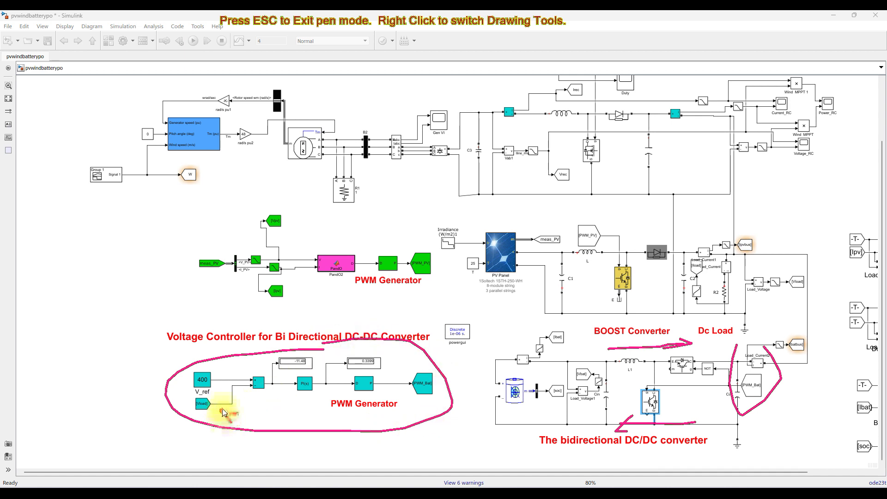
pyautogui.moveTo(801, 290)
pyautogui.mouseDown()
pyautogui.moveTo(803, 327)
pyautogui.moveTo(509, 416)
pyautogui.moveTo(256, 419)
pyautogui.mouseUp()
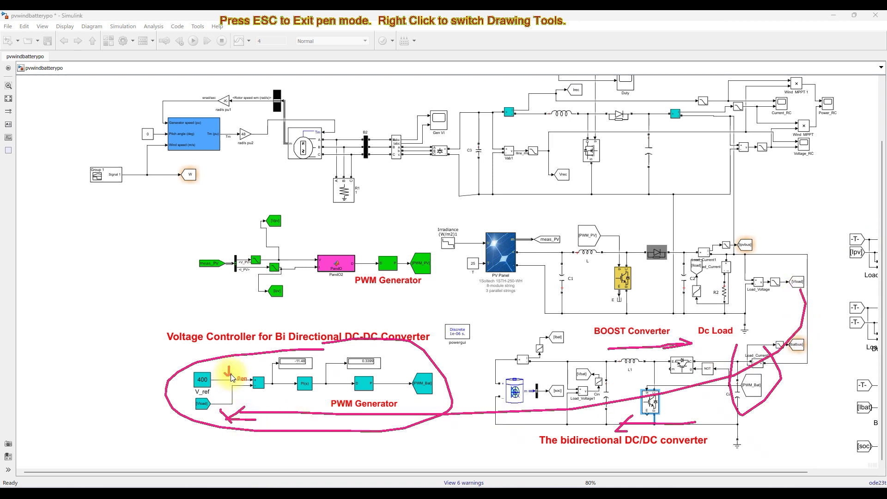
pyautogui.moveTo(775, 213)
pyautogui.mouseDown()
pyautogui.moveTo(770, 229)
pyautogui.moveTo(780, 231)
pyautogui.moveTo(799, 216)
pyautogui.mouseUp()
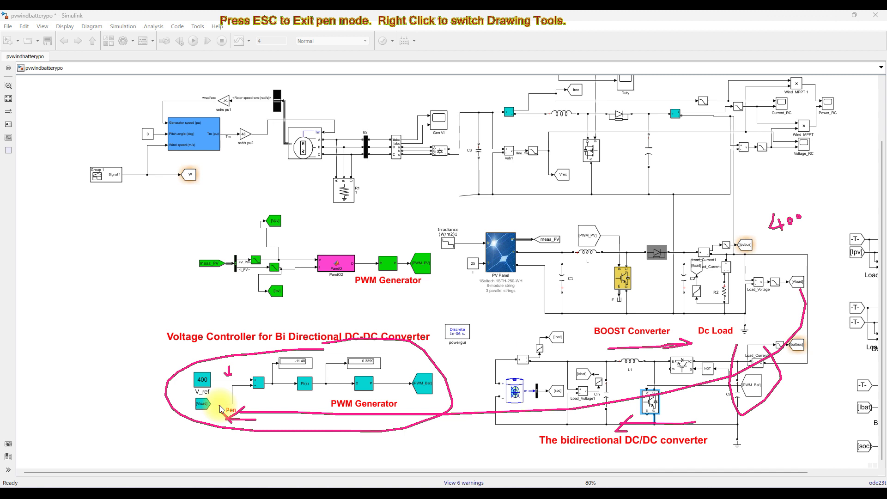
pyautogui.moveTo(287, 397); pyautogui.dragTo(328, 397)
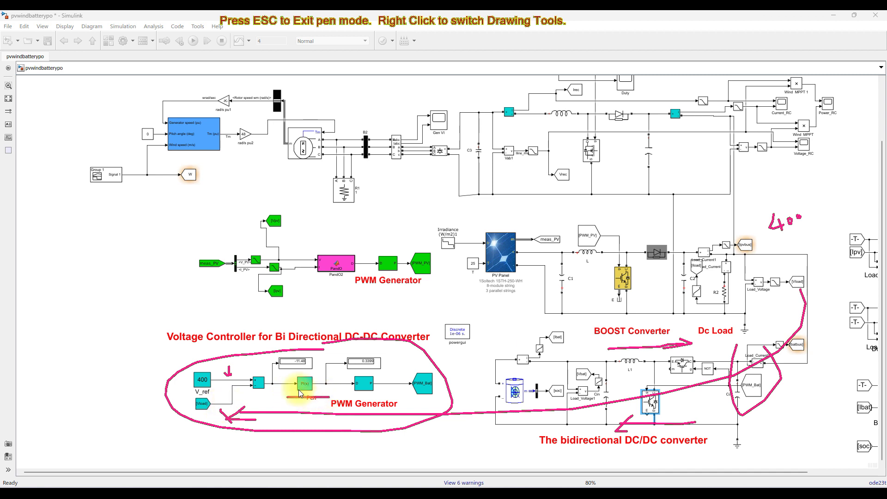
pyautogui.rightClick(339, 385)
pyautogui.moveTo(337, 382); pyautogui.dragTo(344, 364)
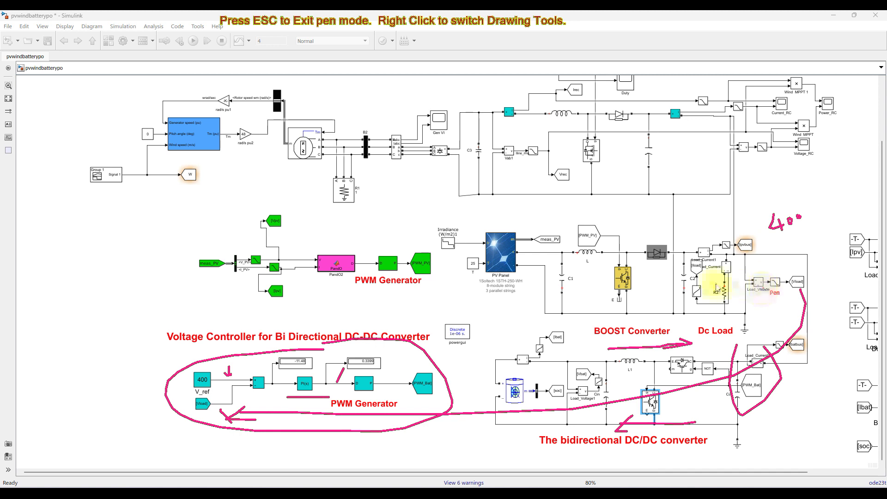
# Leave annotation mode and review the DC load resistor R2's resistance expression, closing the block parameters without changes
pyautogui.press('Escape')
pyautogui.doubleClick(725, 292)
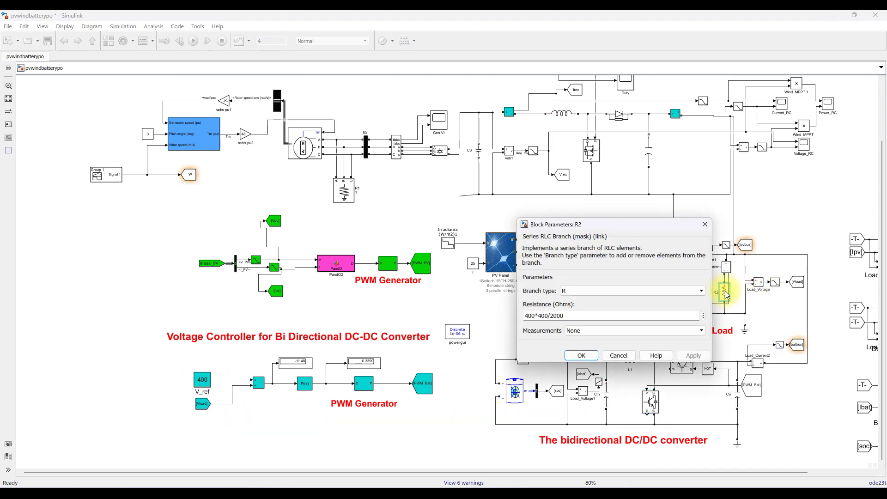
pyautogui.tripleClick(599, 318)
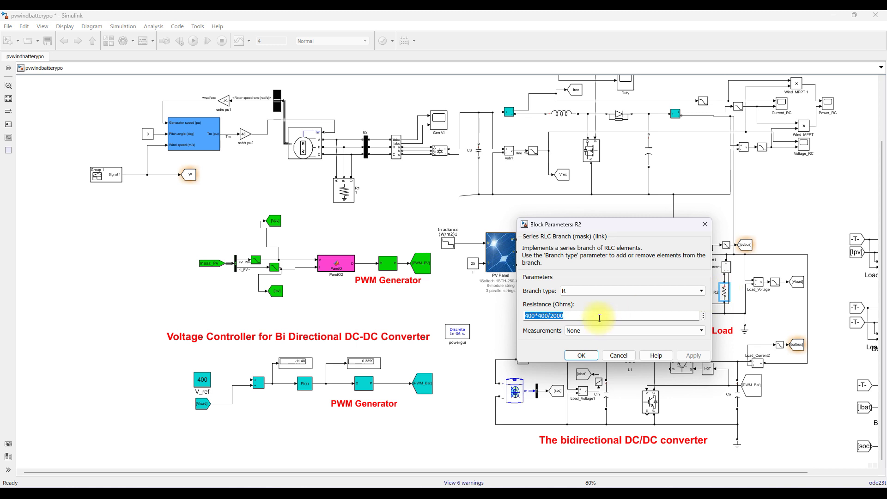
pyautogui.click(574, 355)
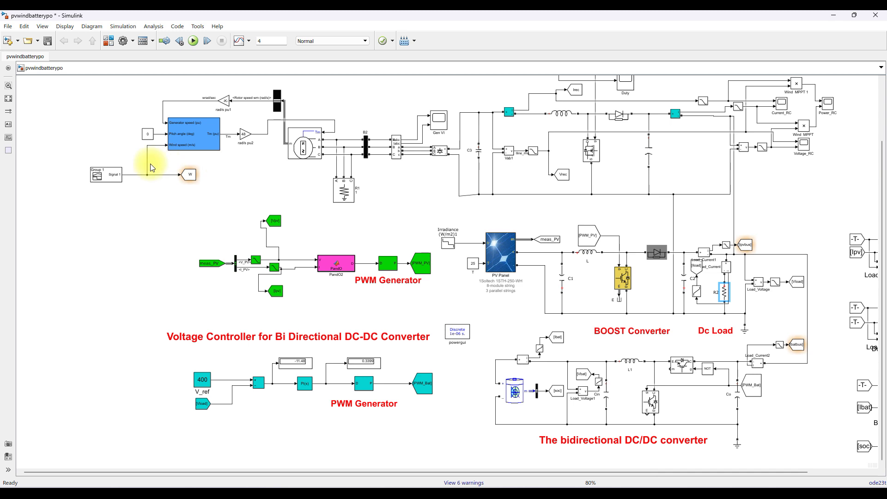
# Review the wind speed profile in the Signal Builder and the PV irradiance block's time and amplitude vectors, leaving both unchanged
pyautogui.doubleClick(118, 175)
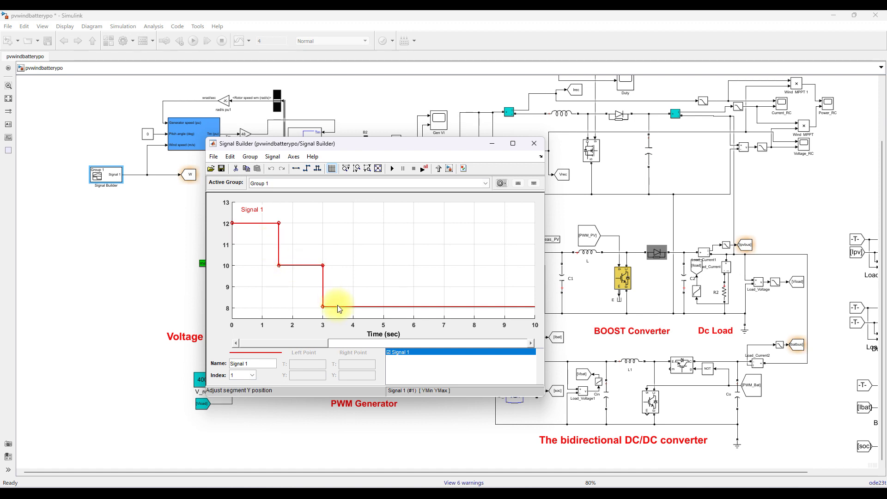
pyautogui.click(534, 144)
pyautogui.doubleClick(450, 247)
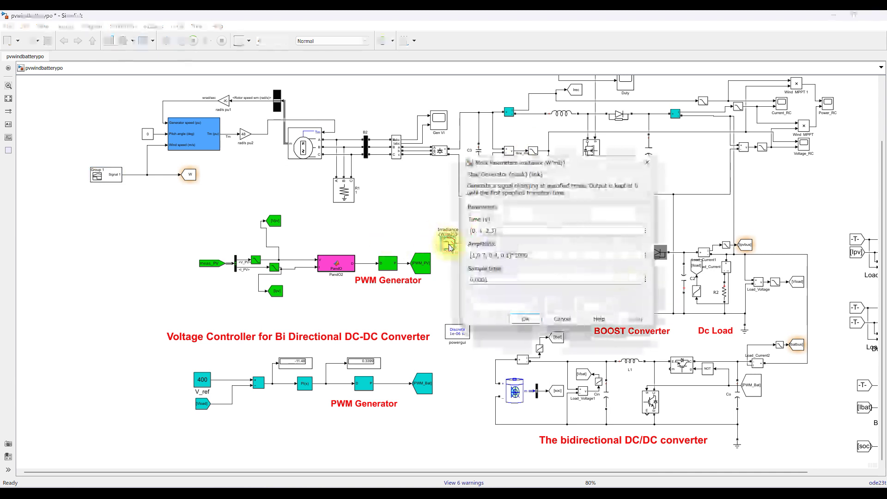
pyautogui.tripleClick(509, 231)
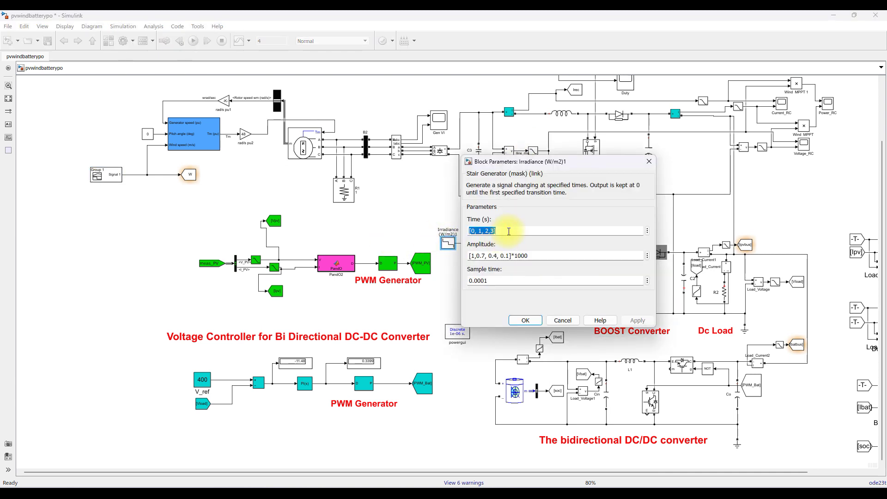
pyautogui.tripleClick(482, 256)
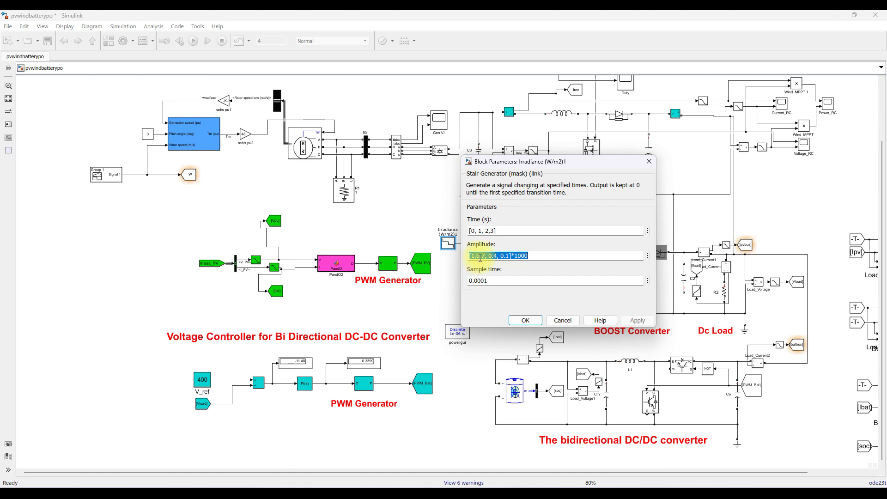
pyautogui.click(482, 256)
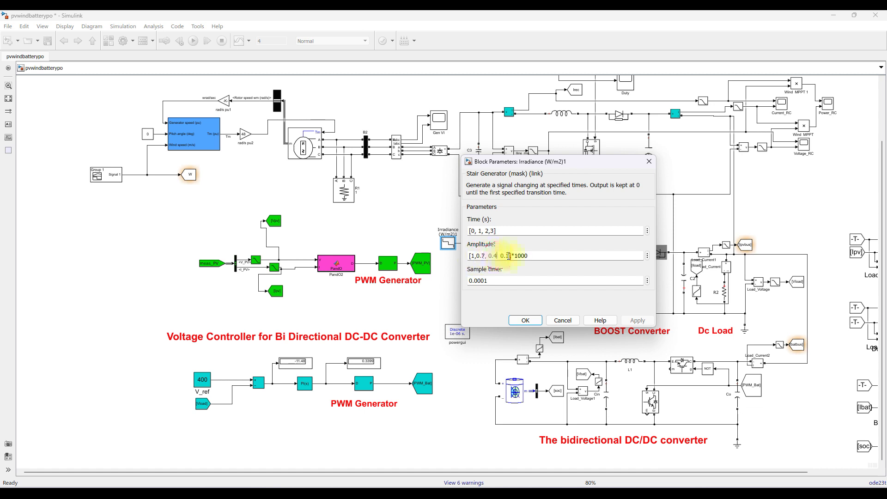
pyautogui.click(525, 320)
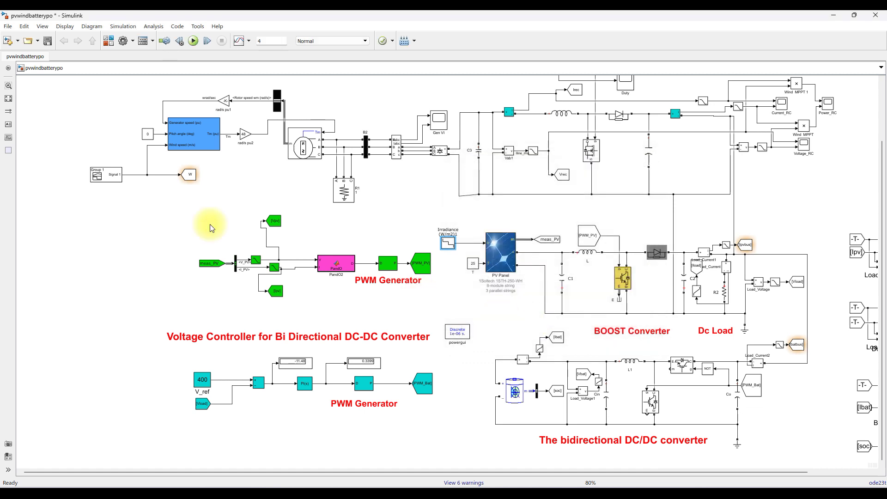
# Open the PV Measurement, Dc Load Measurement and Battery measurement scopes from the full model view
pyautogui.click(14, 100)
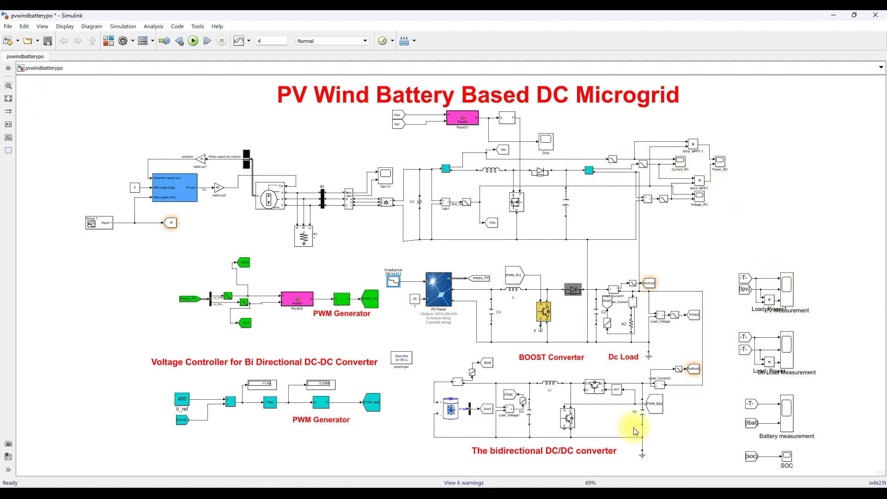
pyautogui.click(786, 290)
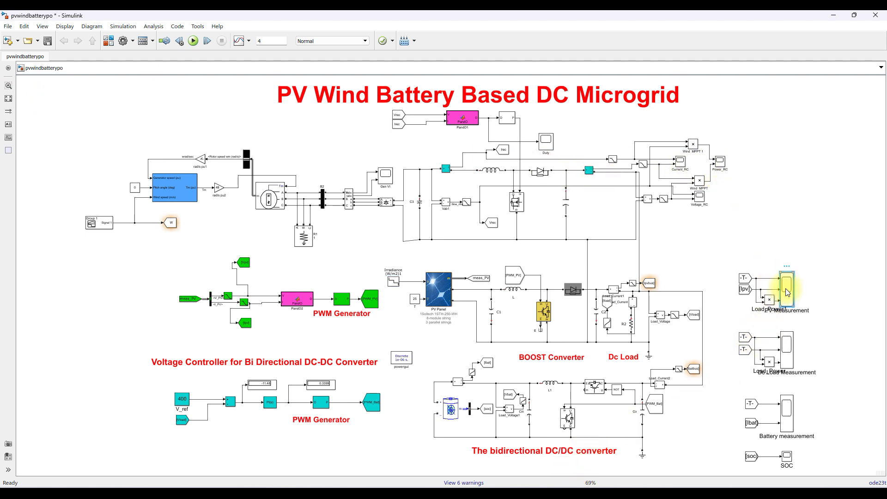
pyautogui.doubleClick(786, 291)
pyautogui.click(789, 347)
pyautogui.doubleClick(790, 347)
pyautogui.click(791, 403)
pyautogui.doubleClick(791, 404)
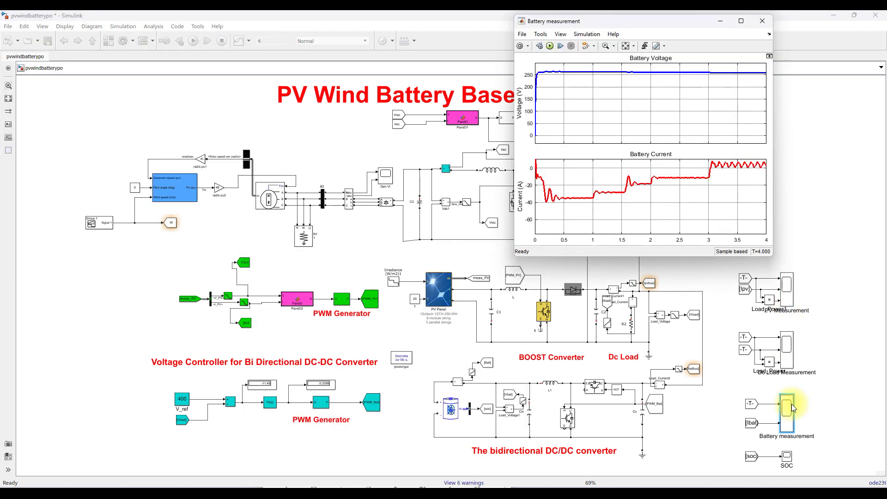
# Return to the model and open the wind-side Power_RC scope showing rectifier and boost converter power
pyautogui.click(811, 217)
pyautogui.click(719, 163)
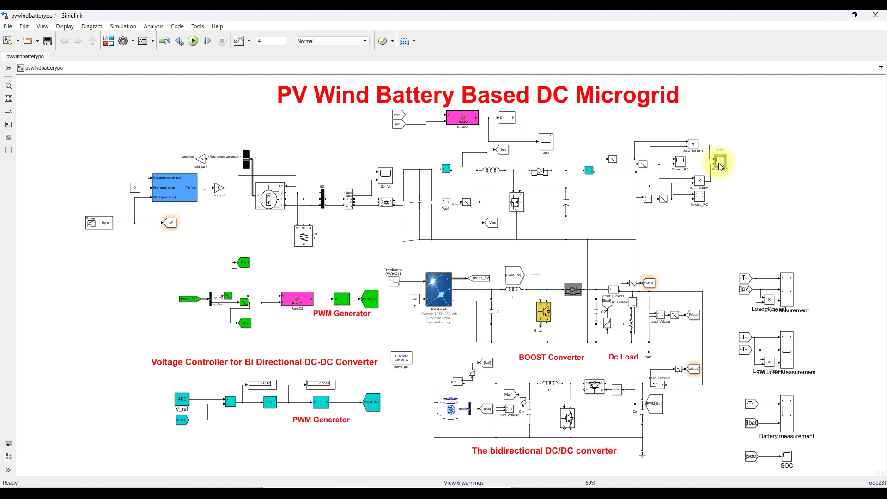
pyautogui.doubleClick(722, 164)
pyautogui.click(722, 164)
pyautogui.doubleClick(722, 164)
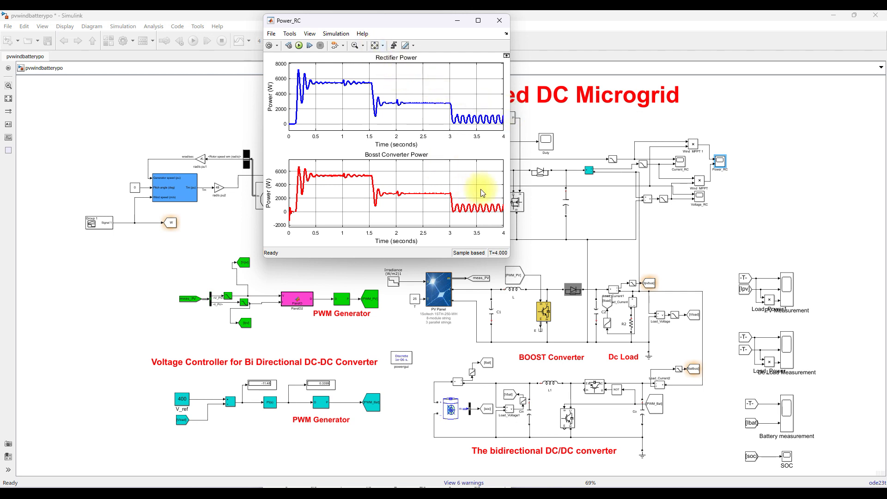
# Display the battery, DC load, PV and Power_RC scopes together, compare their waveforms, and return to the model
pyautogui.moveTo(580, 483)
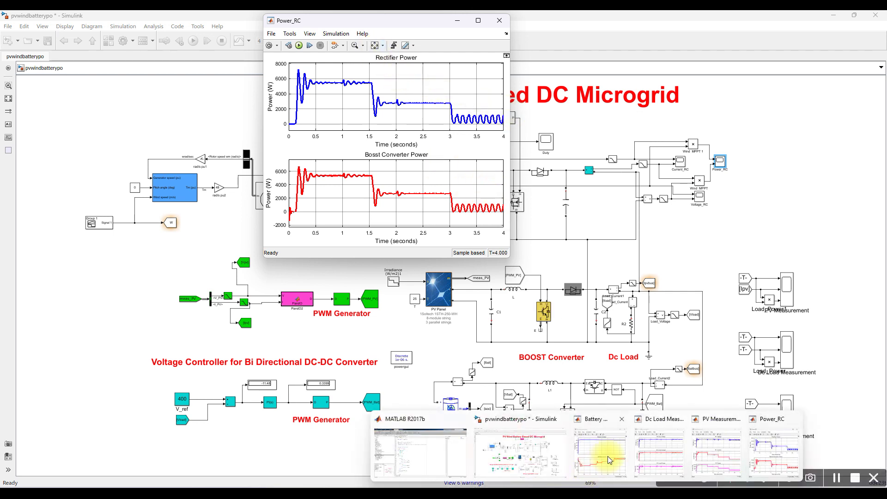
pyautogui.click(600, 450)
pyautogui.click(660, 455)
pyautogui.moveTo(667, 476)
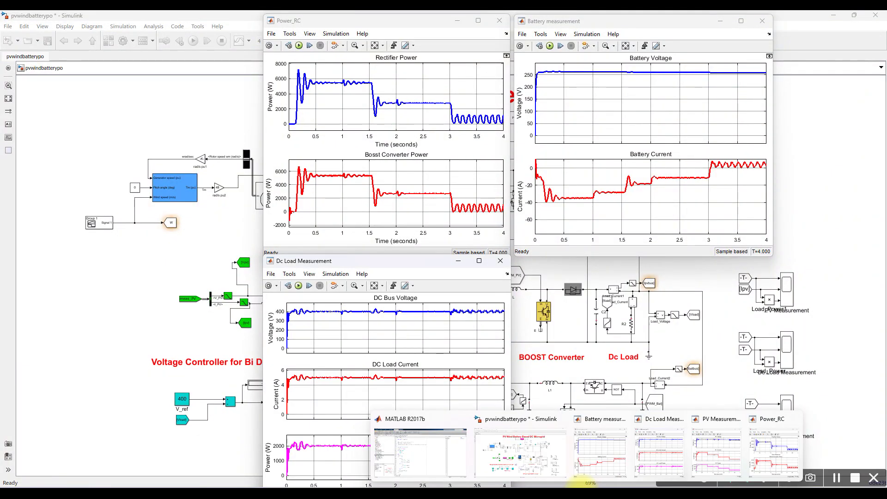
pyautogui.click(702, 457)
pyautogui.moveTo(605, 482)
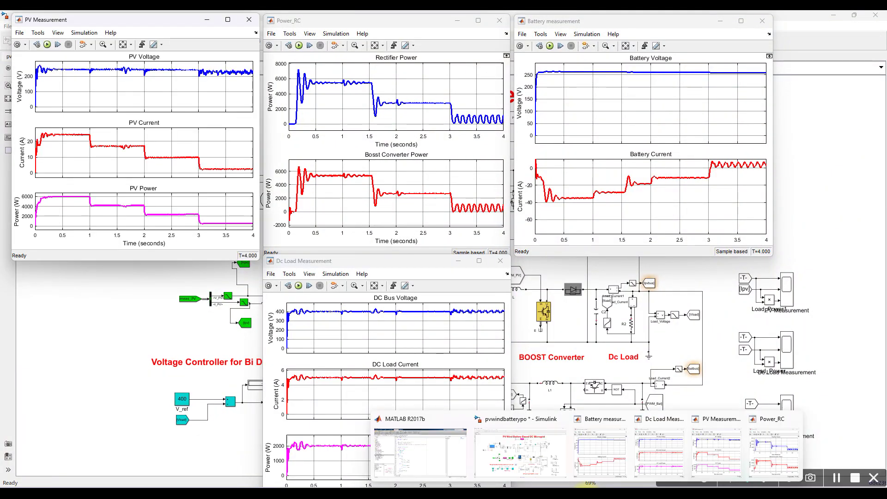
pyautogui.click(767, 459)
pyautogui.click(356, 263)
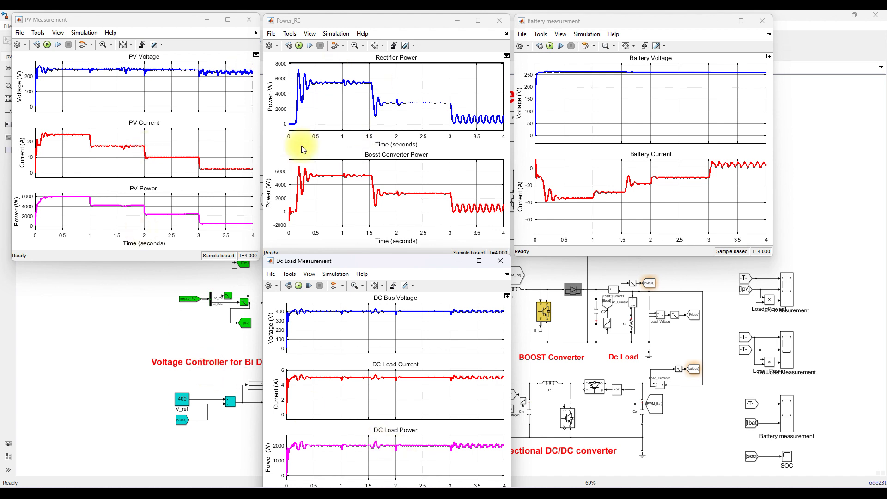
pyautogui.click(790, 144)
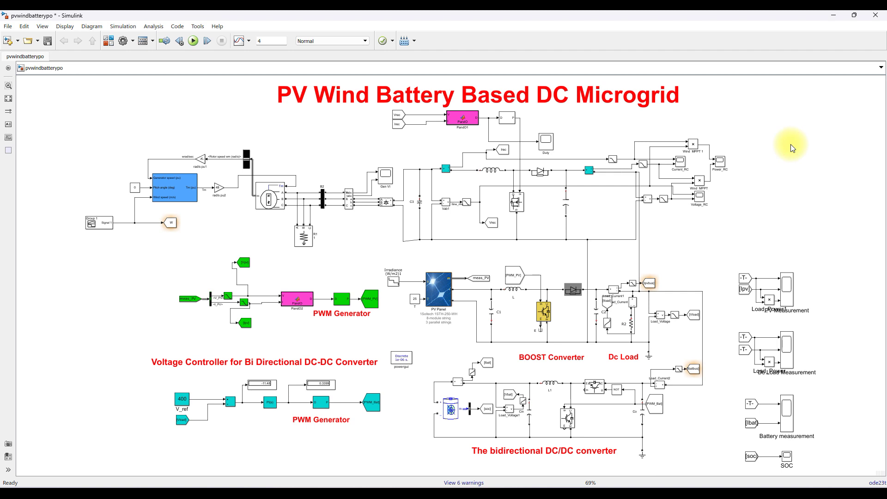